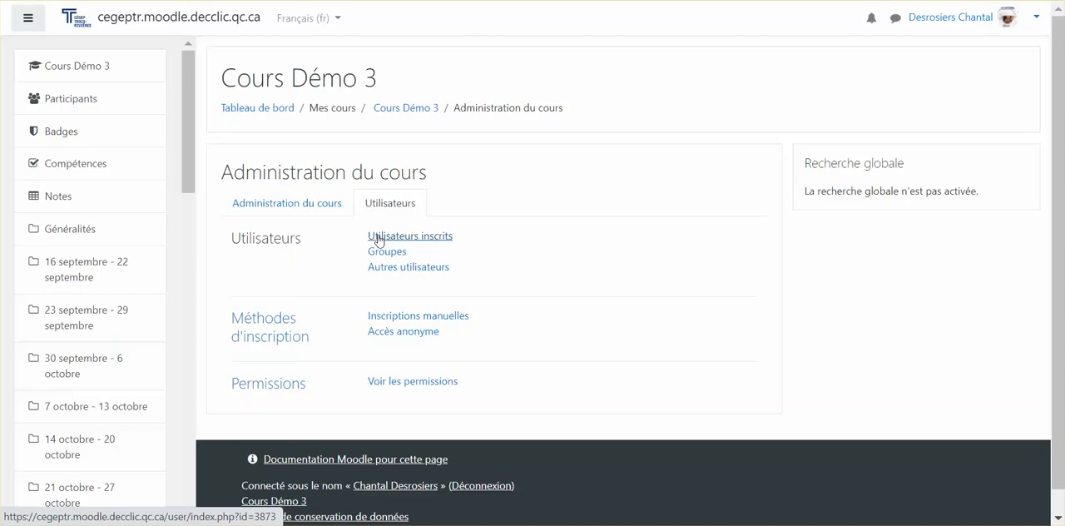
Step: Open the course's enrolled users list and filter the participants by first-name initial C and last-name initial D
{"action": "left_click", "coordinate": [378, 238]}
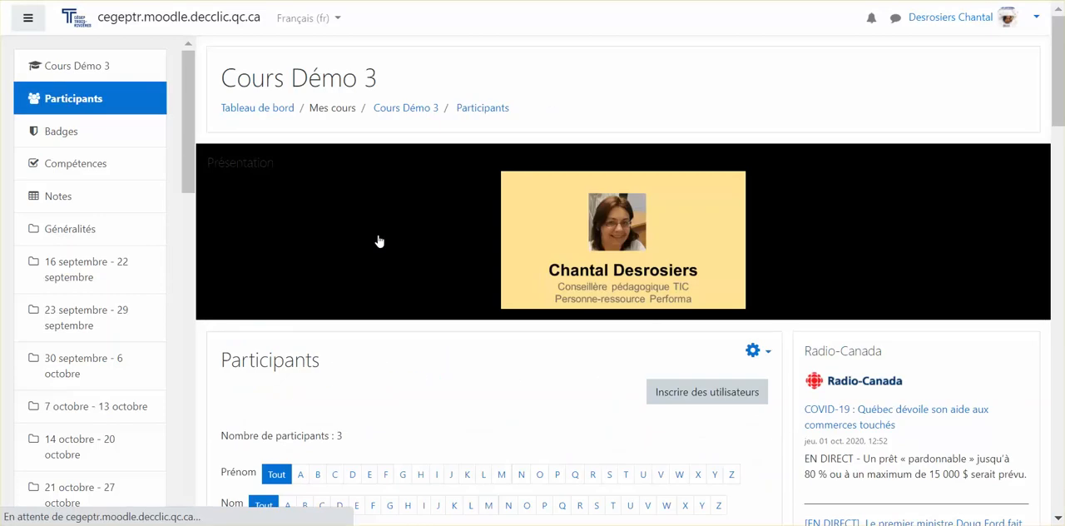
{"action": "scroll", "coordinate": [403, 241], "scroll_direction": "down", "scroll_amount": 3}
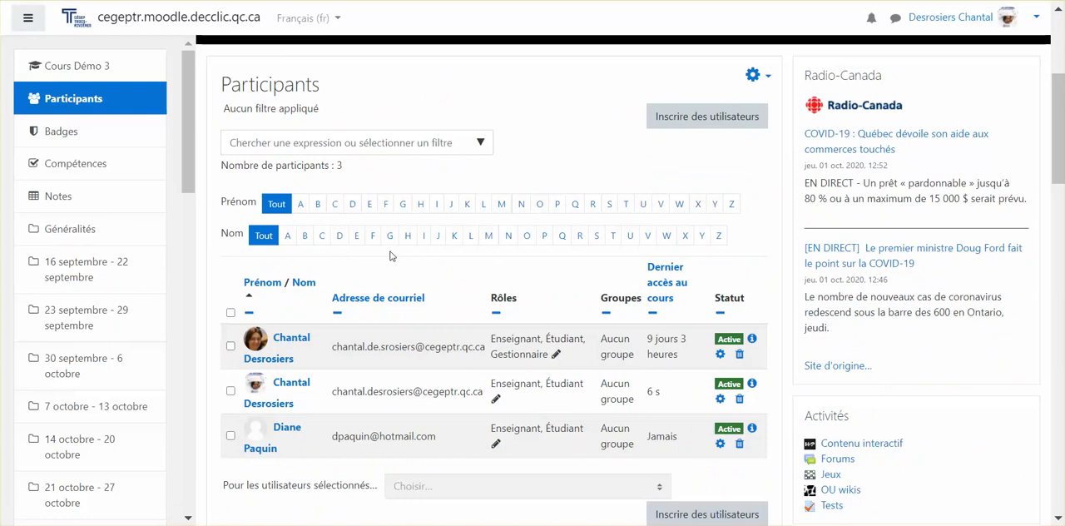
{"action": "left_click", "coordinate": [336, 207]}
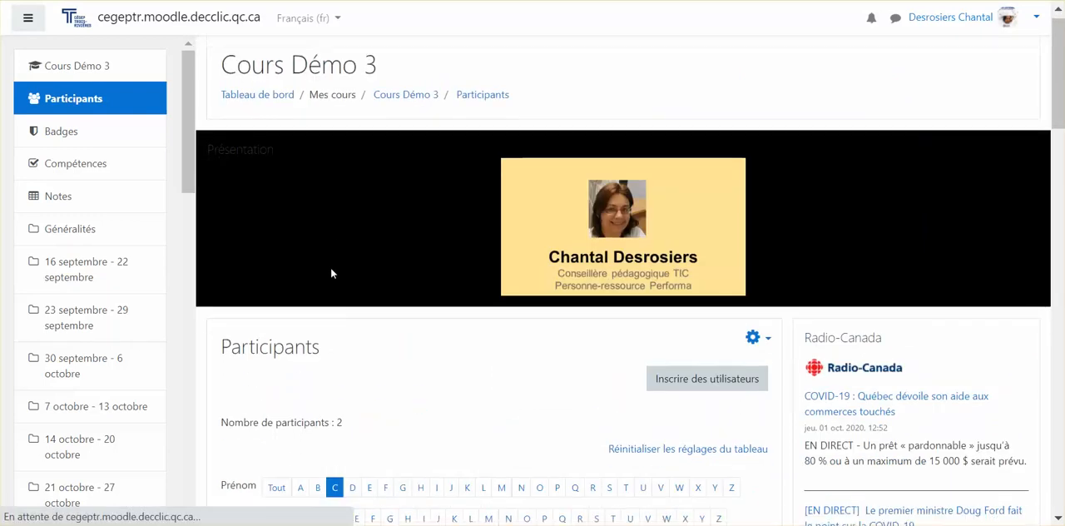
{"action": "scroll", "coordinate": [333, 291], "scroll_direction": "down", "scroll_amount": 2}
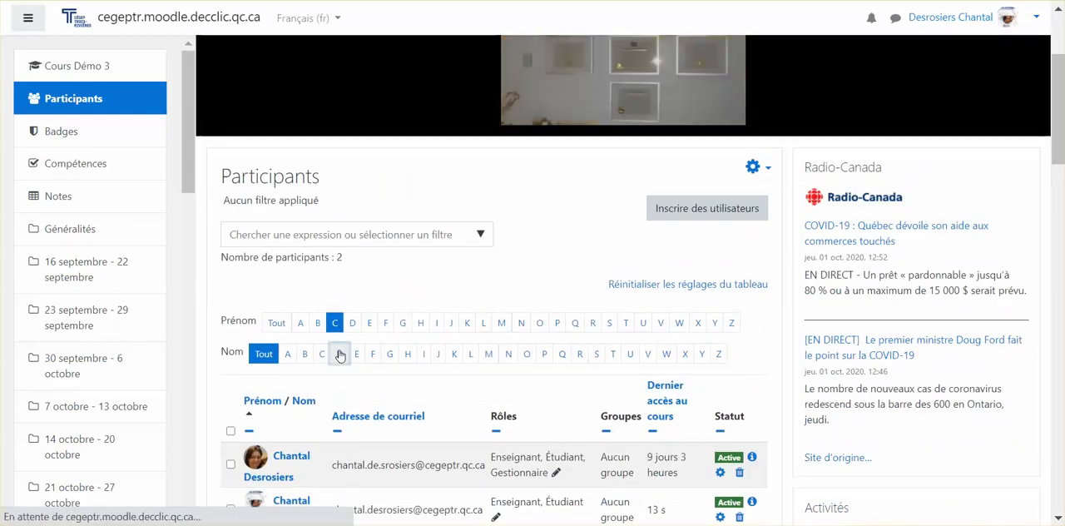
{"action": "left_click", "coordinate": [339, 354]}
{"action": "scroll", "coordinate": [345, 353], "scroll_direction": "down", "scroll_amount": 2}
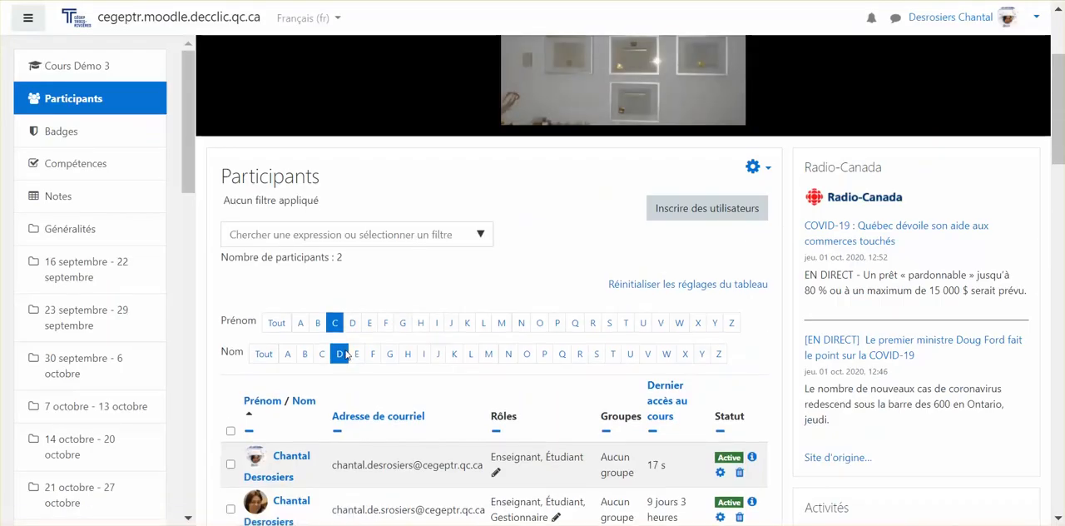
{"action": "scroll", "coordinate": [509, 343], "scroll_direction": "down", "scroll_amount": 1}
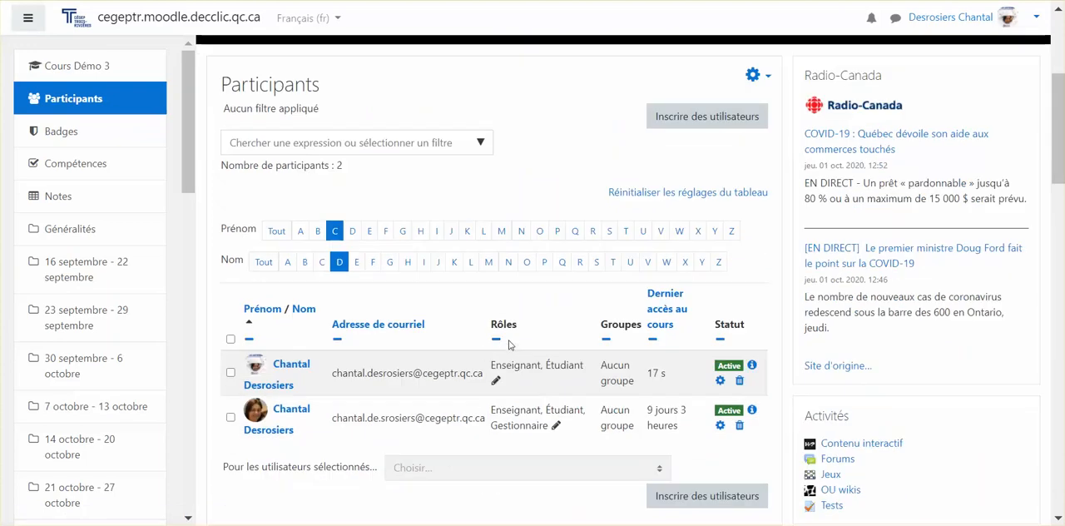
Step: Reset the name initial filters to Tout and filter the participants by Rôle : Enseignant
{"action": "left_click", "coordinate": [278, 235]}
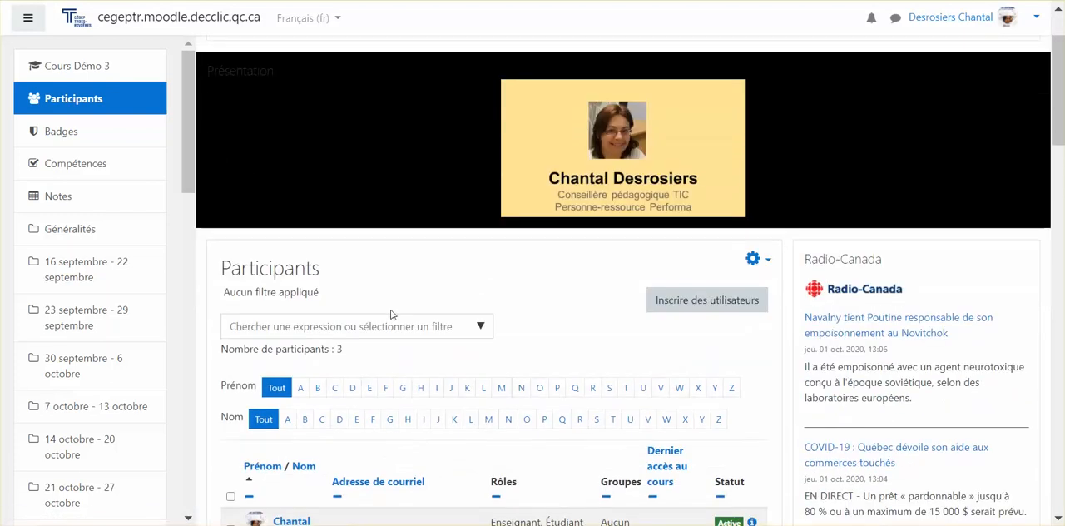
{"action": "scroll", "coordinate": [391, 315], "scroll_direction": "down", "scroll_amount": 1}
{"action": "left_click", "coordinate": [391, 238]}
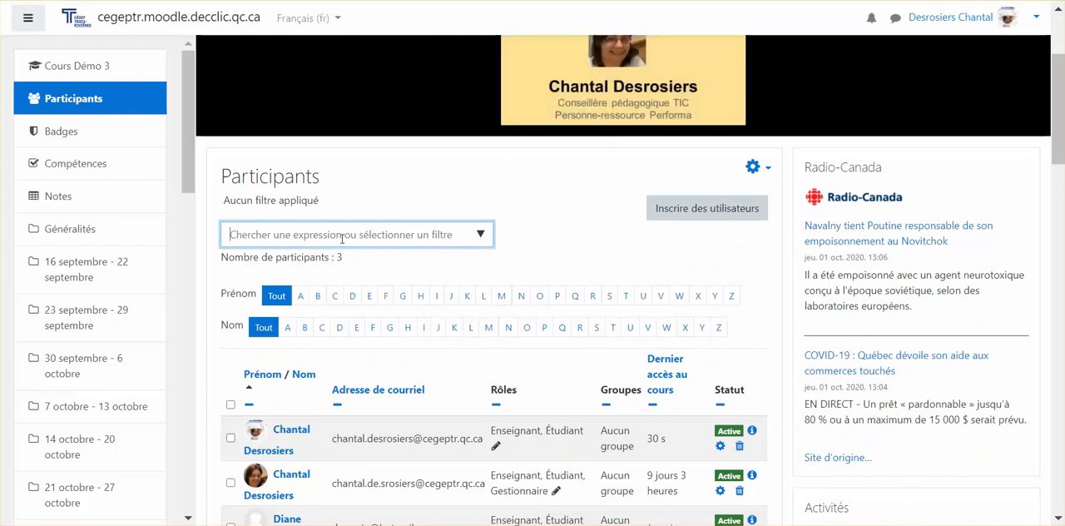
{"action": "left_click", "coordinate": [480, 236]}
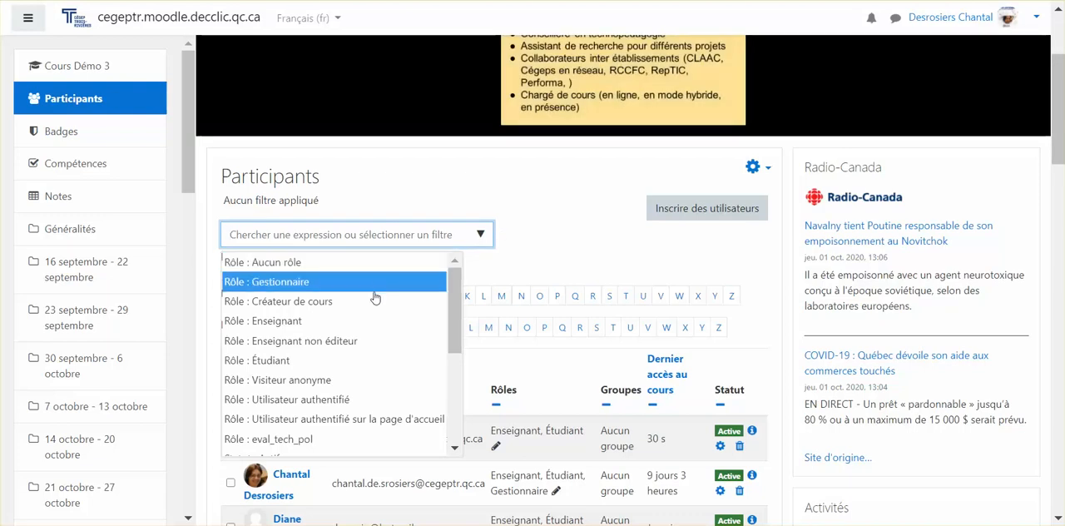
{"action": "left_click", "coordinate": [367, 321]}
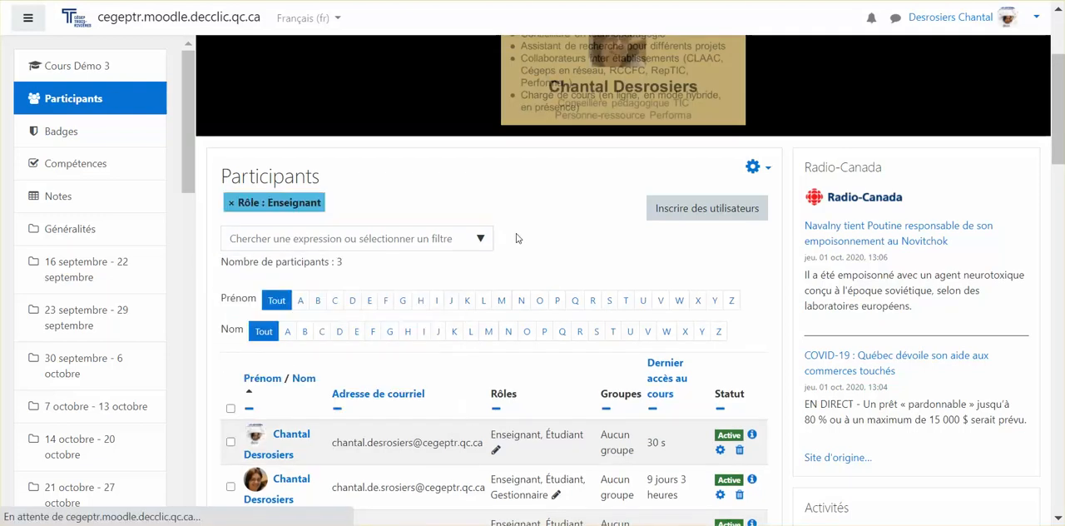
{"action": "scroll", "coordinate": [442, 337], "scroll_direction": "down", "scroll_amount": 3}
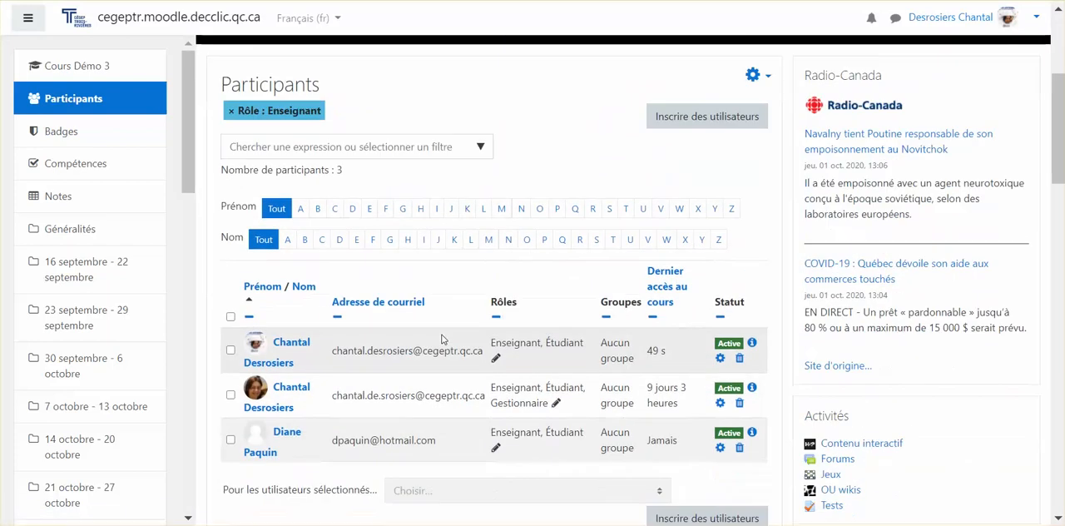
Step: Remove the Rôle : Enseignant filter from the participants list
{"action": "scroll", "coordinate": [442, 338], "scroll_direction": "up", "scroll_amount": 2}
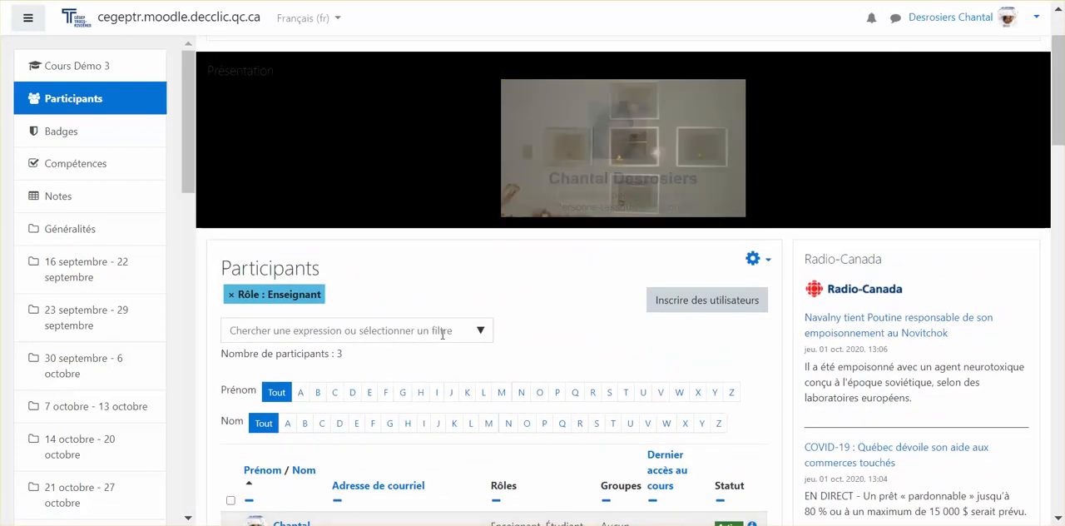
{"action": "left_click", "coordinate": [230, 296]}
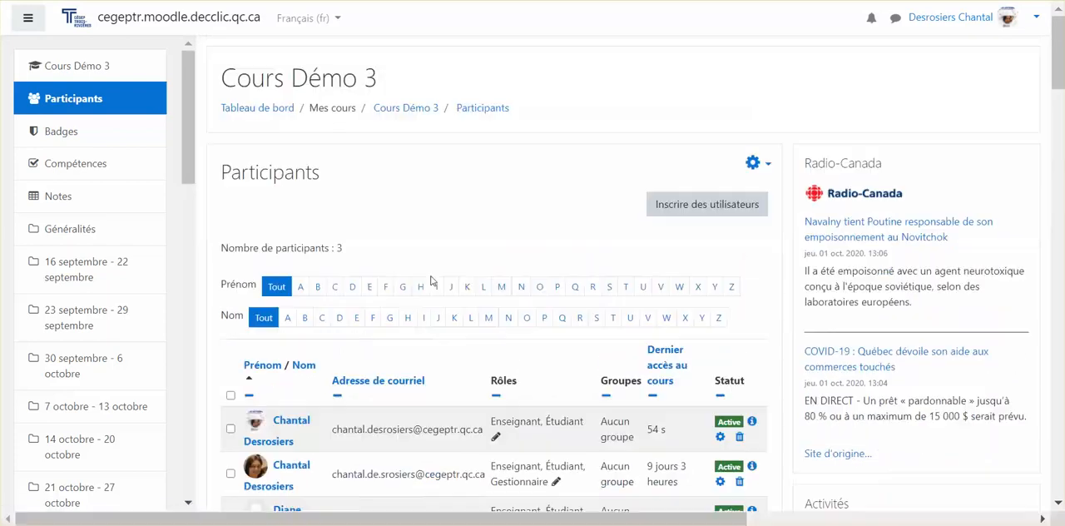
{"action": "scroll", "coordinate": [431, 280], "scroll_direction": "down", "scroll_amount": 2}
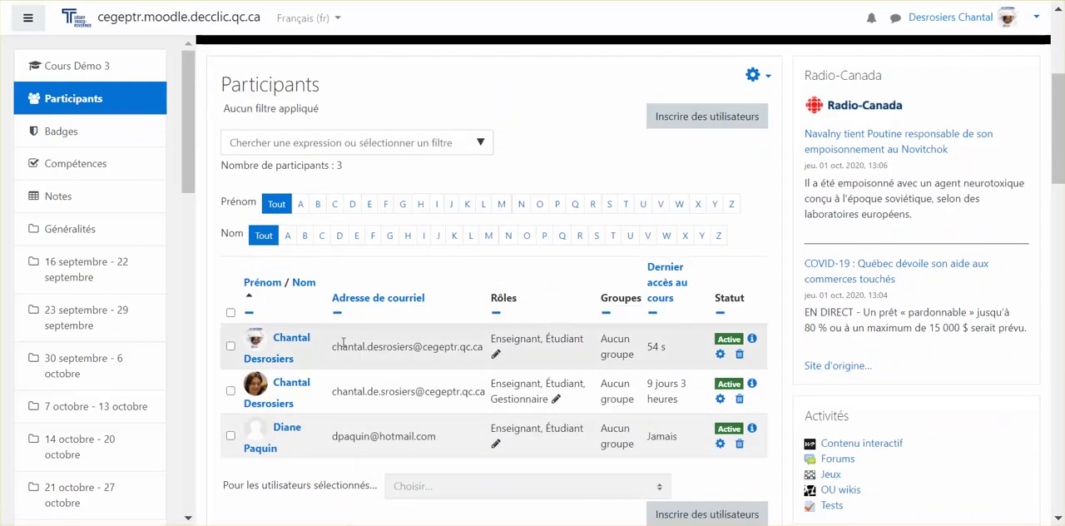
Step: Add the Enseignant non éditeur role to the first listed participant and save the roles
{"action": "left_click", "coordinate": [496, 355]}
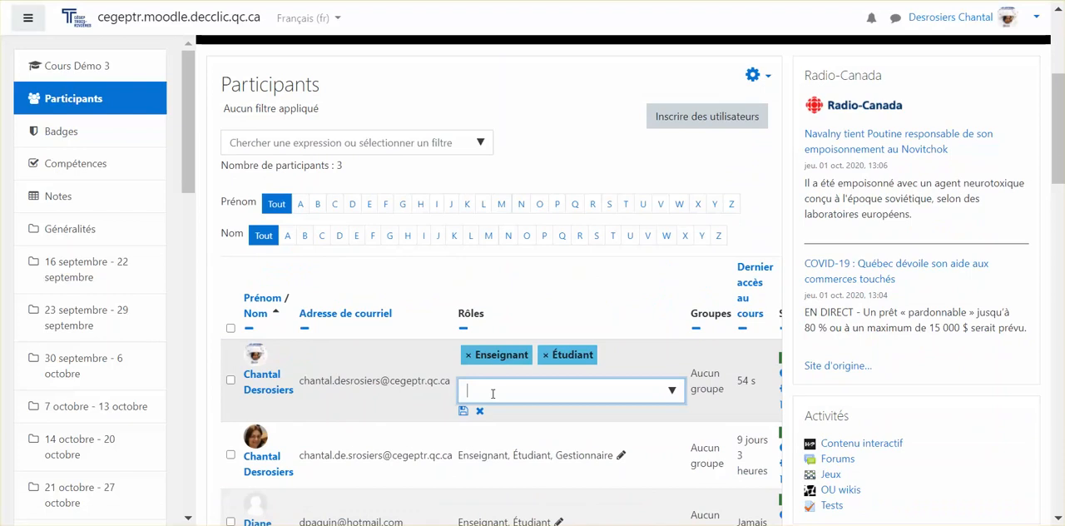
{"action": "type", "text": "en"}
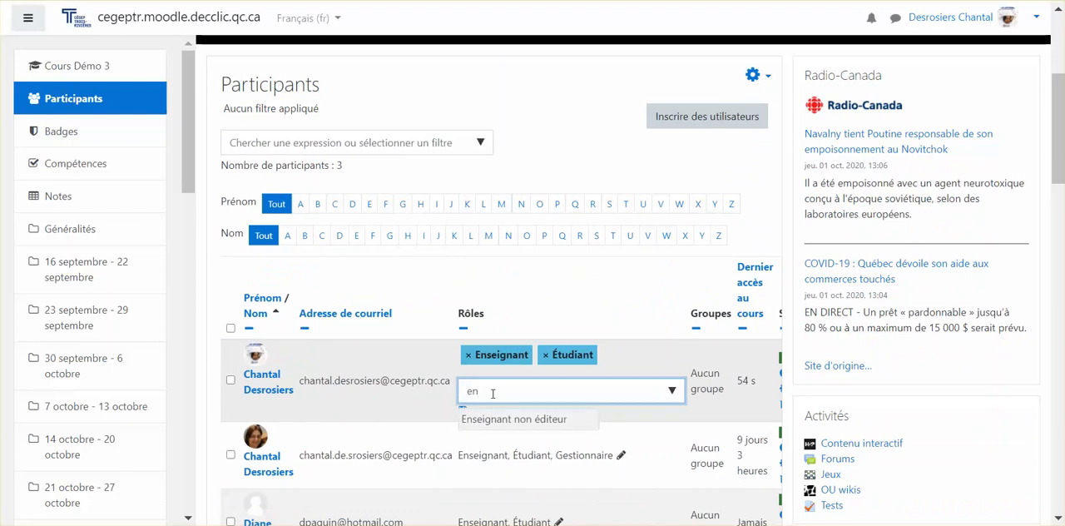
{"action": "left_click", "coordinate": [491, 421]}
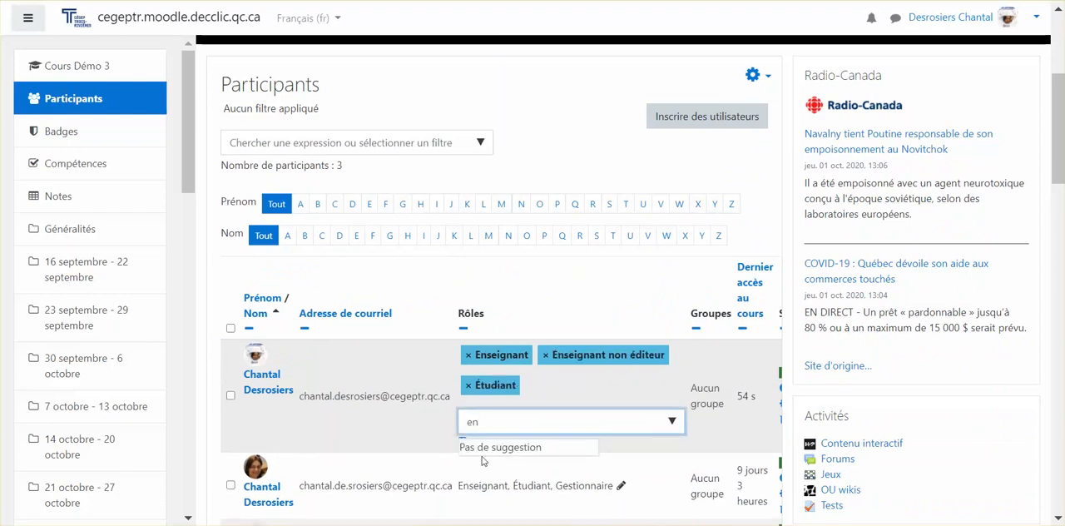
{"action": "left_click", "coordinate": [441, 434]}
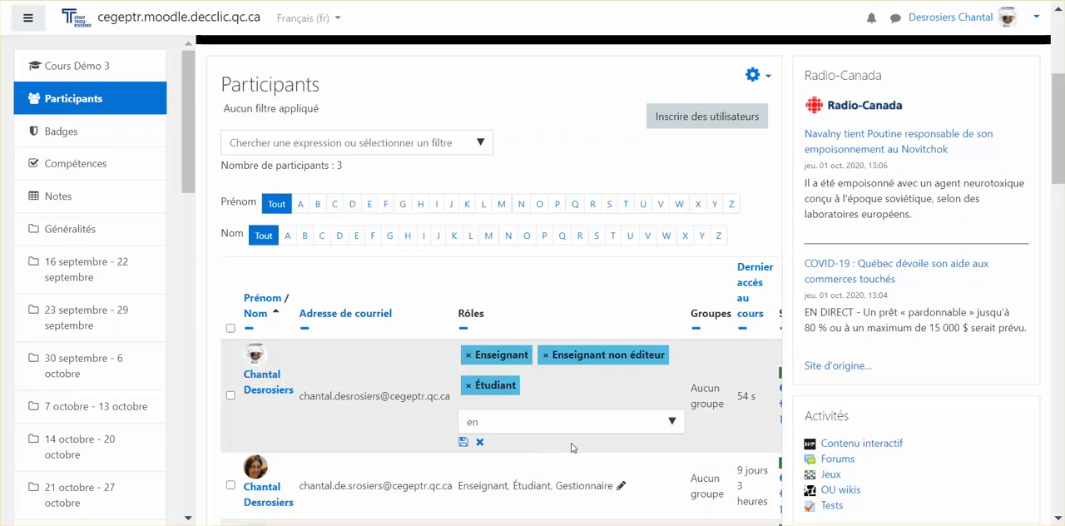
{"action": "left_click", "coordinate": [464, 443]}
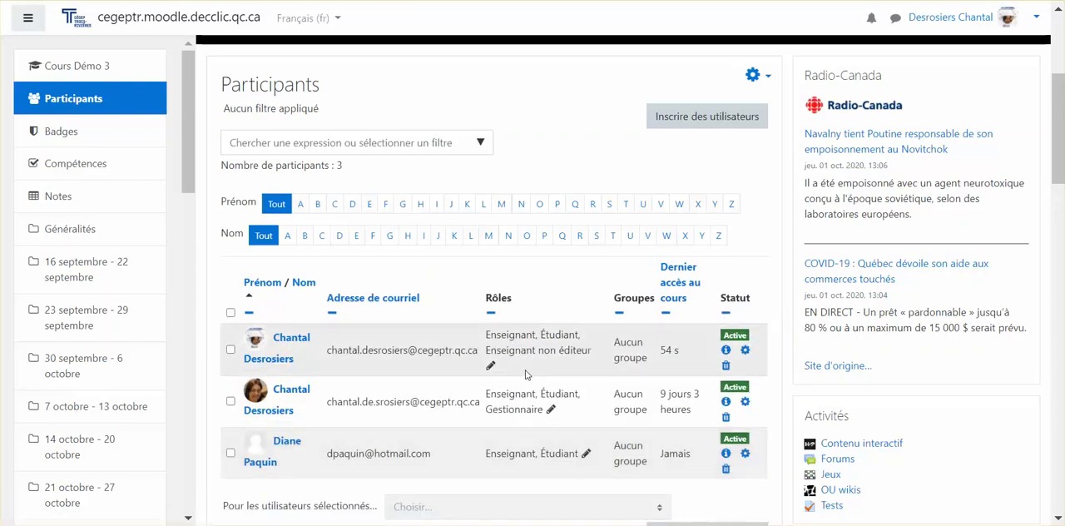
Step: Remove the Enseignant non éditeur role from the first listed participant and save the roles
{"action": "left_click", "coordinate": [491, 366]}
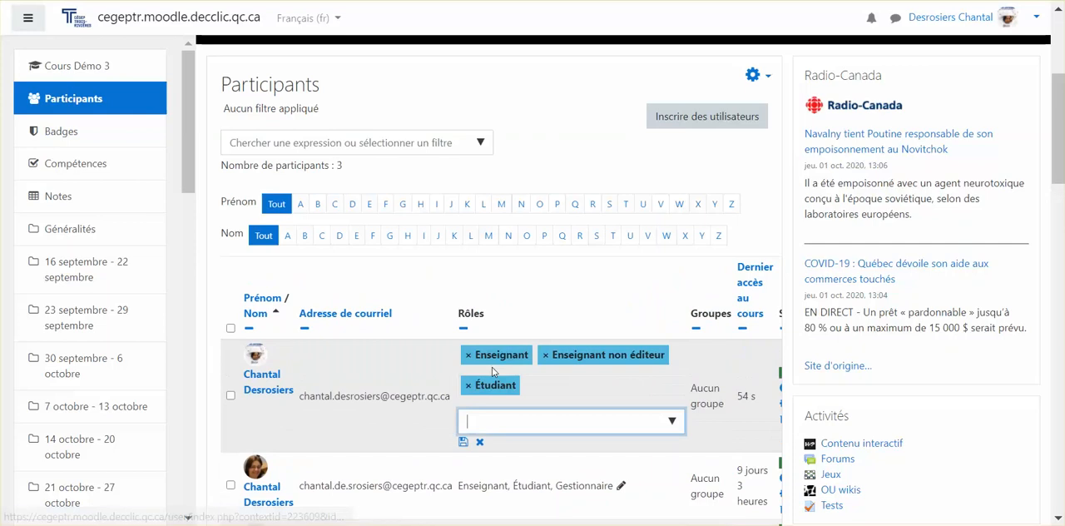
{"action": "left_click", "coordinate": [546, 356]}
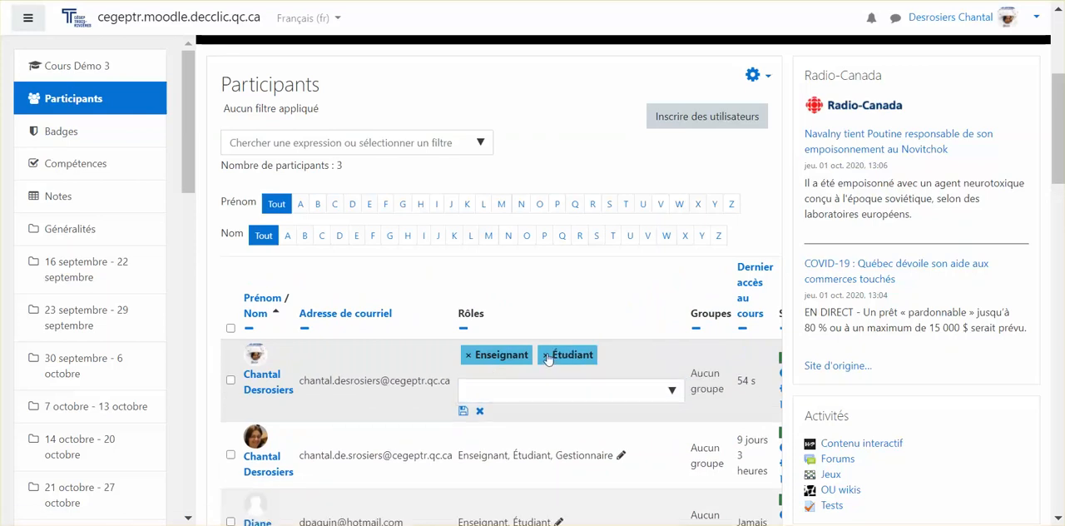
{"action": "left_click", "coordinate": [462, 412]}
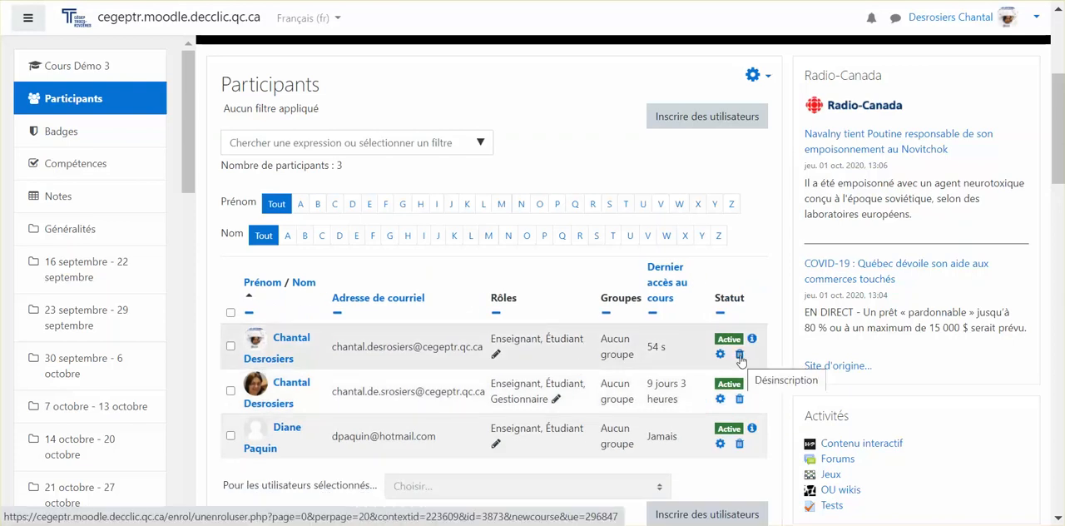
Step: Open the unenrolment confirmation for the second listed participant and cancel it
{"action": "left_click", "coordinate": [740, 401]}
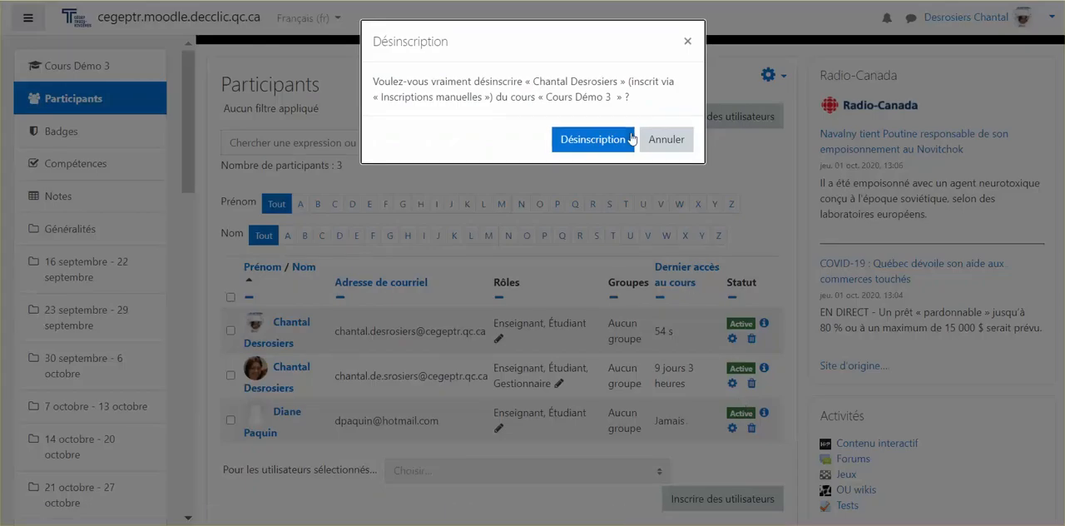
{"action": "left_click", "coordinate": [678, 140]}
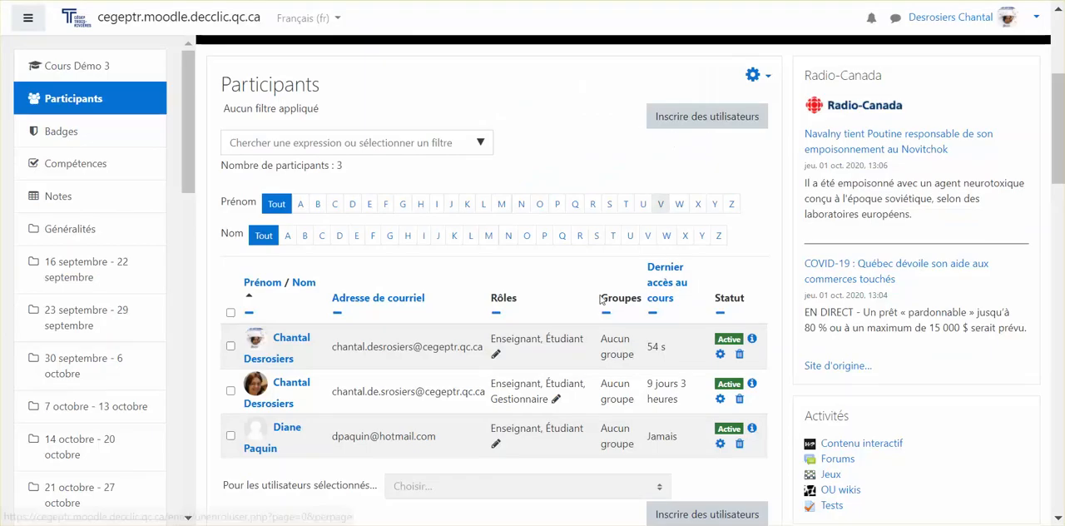
Step: In the third listed participant's enrolment settings, switch the status to Suspendu and back to Active
{"action": "left_click", "coordinate": [721, 443]}
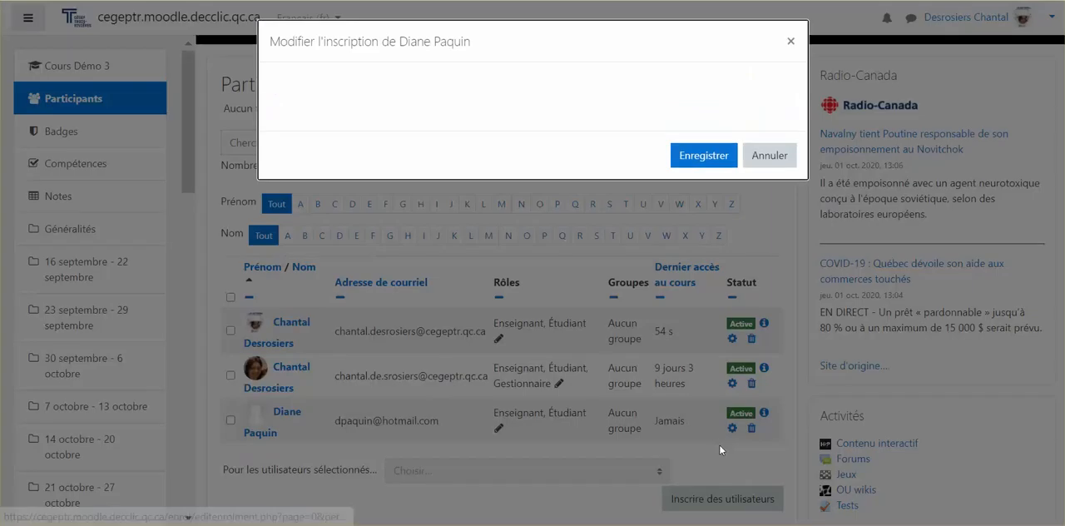
{"action": "left_click", "coordinate": [454, 121]}
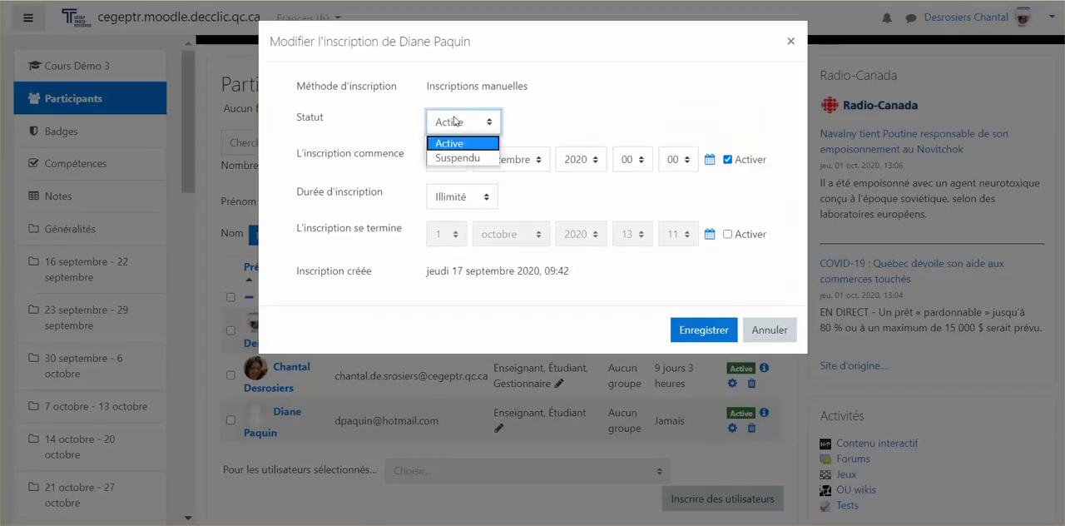
{"action": "left_click", "coordinate": [454, 158]}
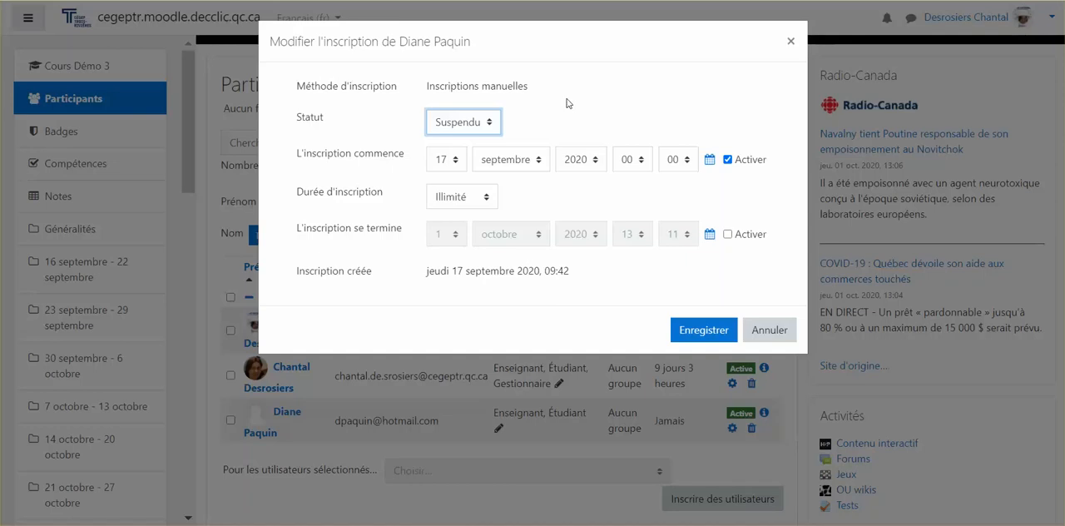
{"action": "left_click", "coordinate": [482, 124]}
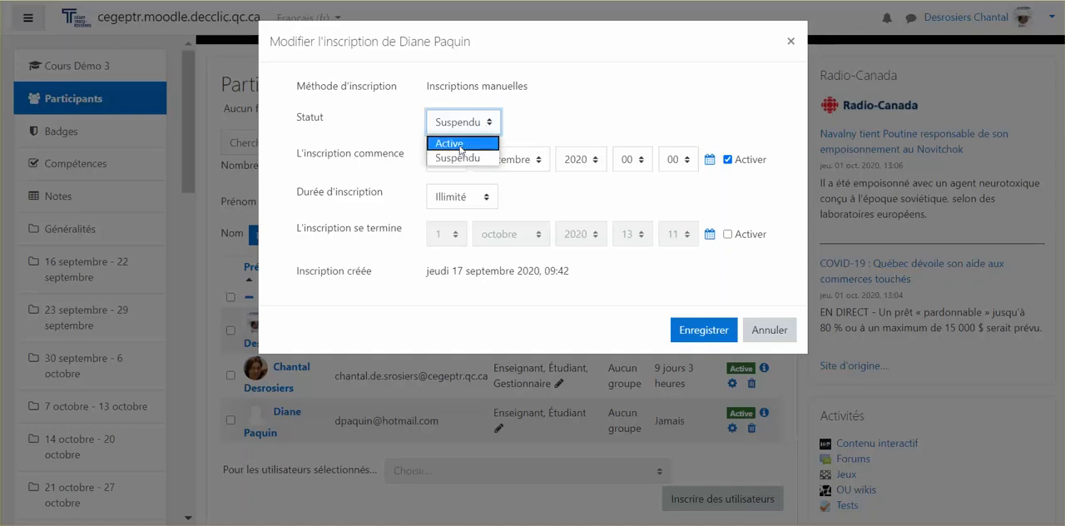
{"action": "left_click", "coordinate": [460, 148]}
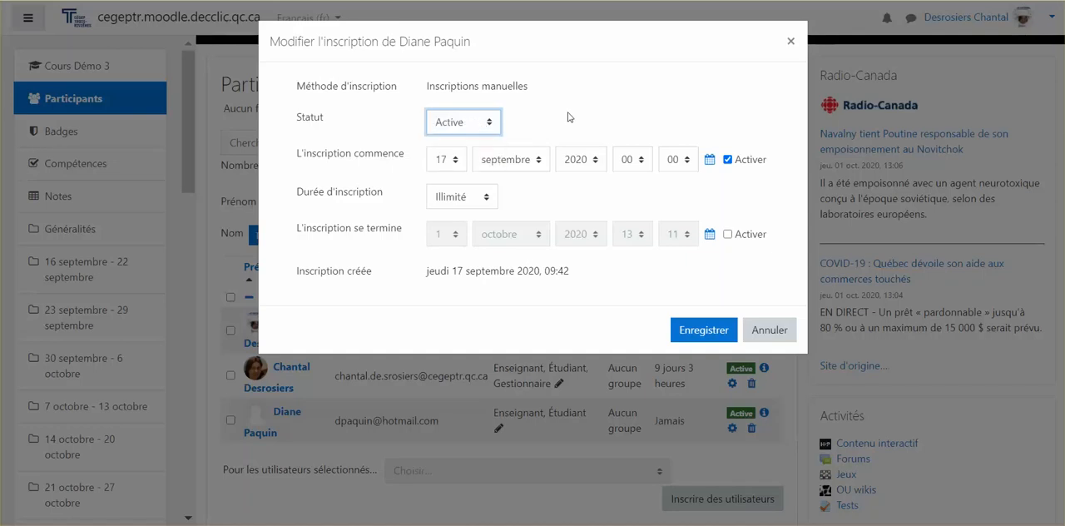
Step: Try another enrolment duration for the third participant, restore it to Illimité, and save the enrolment
{"action": "left_click", "coordinate": [459, 201]}
{"action": "left_click", "coordinate": [459, 201]}
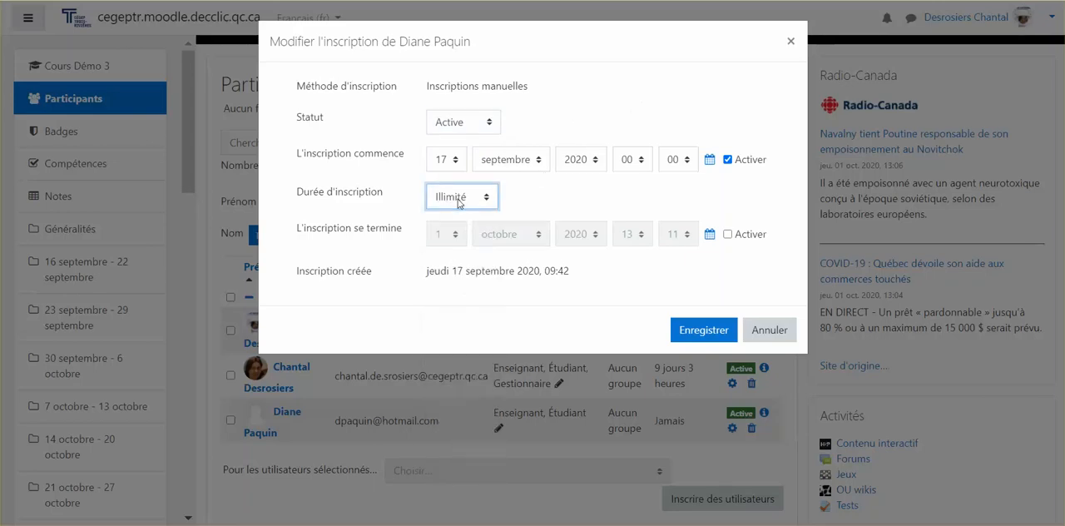
{"action": "left_click", "coordinate": [459, 202]}
{"action": "left_click", "coordinate": [455, 364]}
{"action": "left_click", "coordinate": [471, 201]}
{"action": "left_click", "coordinate": [471, 218]}
{"action": "left_click", "coordinate": [713, 335]}
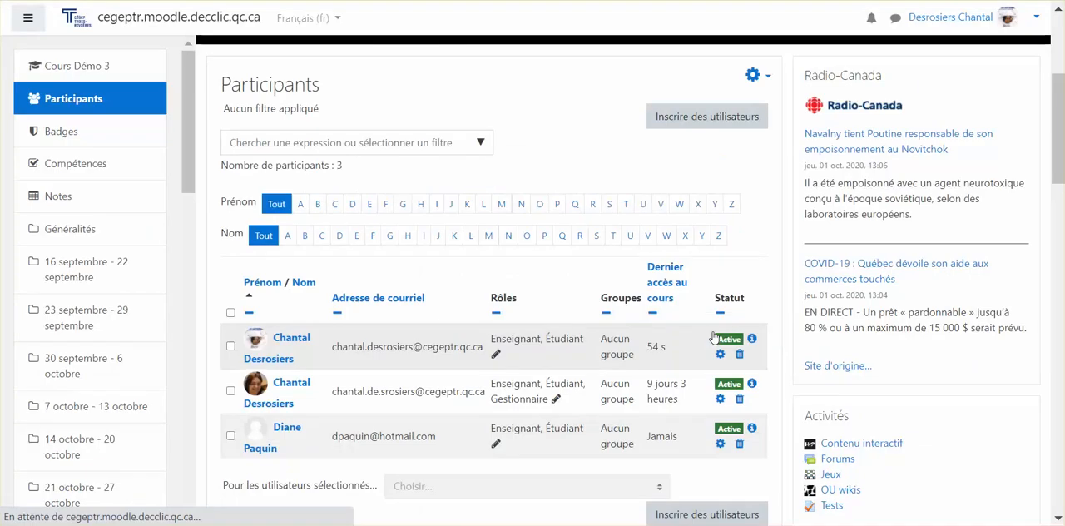
Step: Examine the third participant's enrolment details and the related enrolment settings, closing them without changes
{"action": "scroll", "coordinate": [724, 366], "scroll_direction": "down", "scroll_amount": 5}
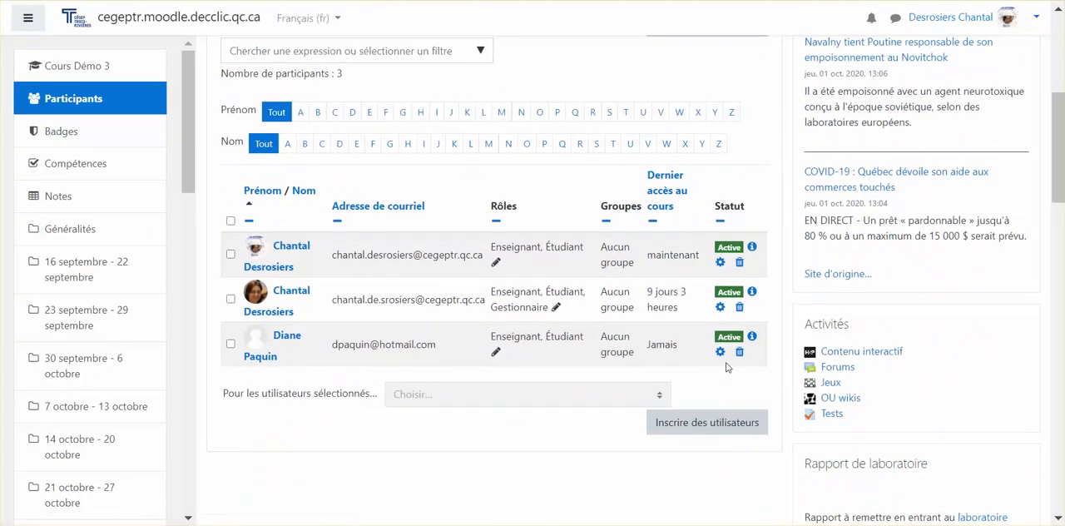
{"action": "left_click", "coordinate": [752, 336]}
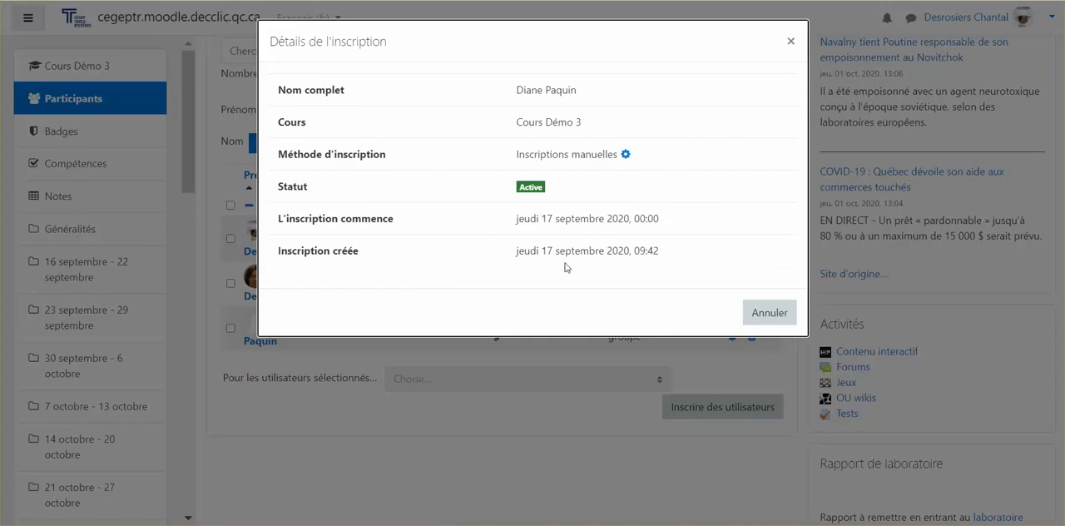
{"action": "left_click", "coordinate": [625, 155]}
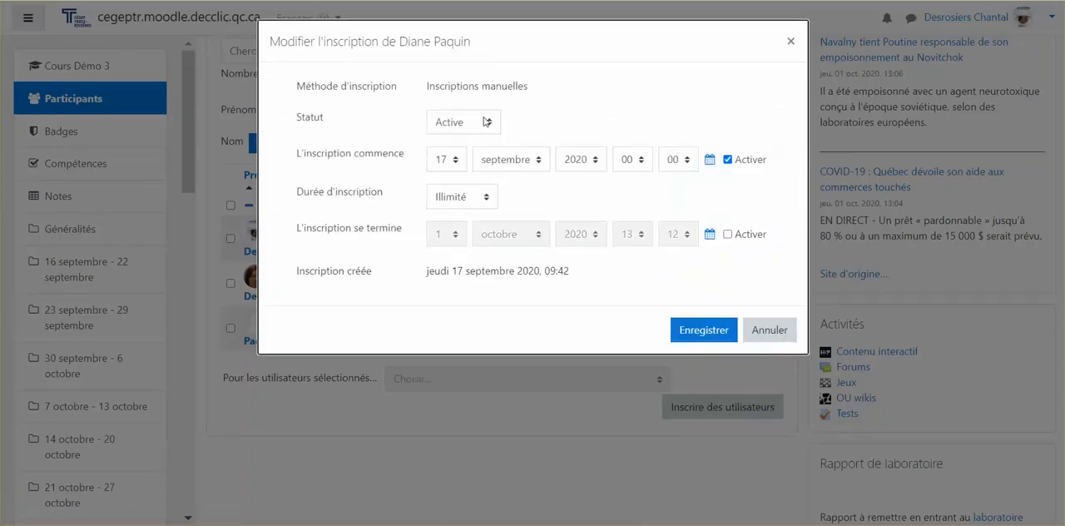
{"action": "left_click", "coordinate": [790, 42]}
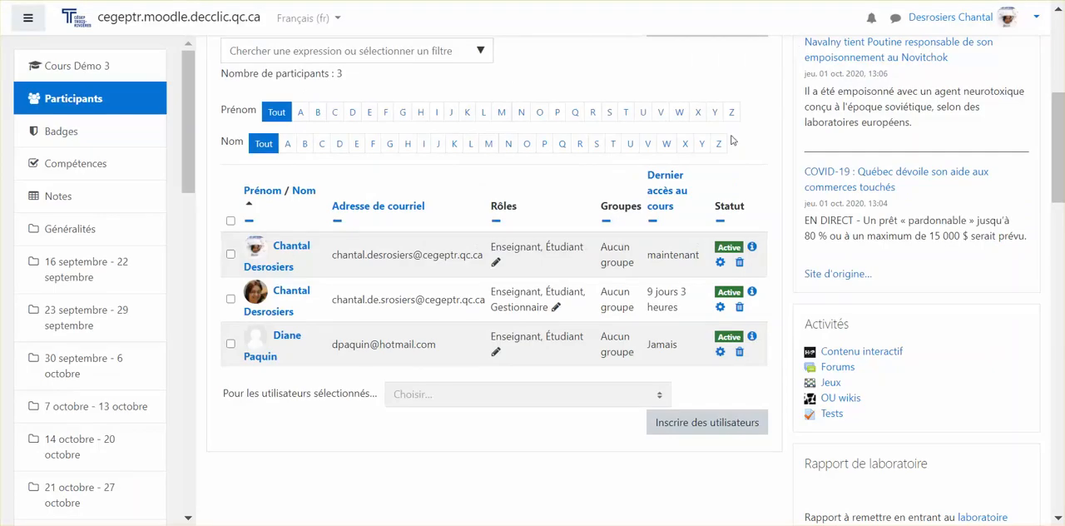
Step: Select the first two listed participants and send them the message "Message :"
{"action": "scroll", "coordinate": [483, 335], "scroll_direction": "down", "scroll_amount": 2}
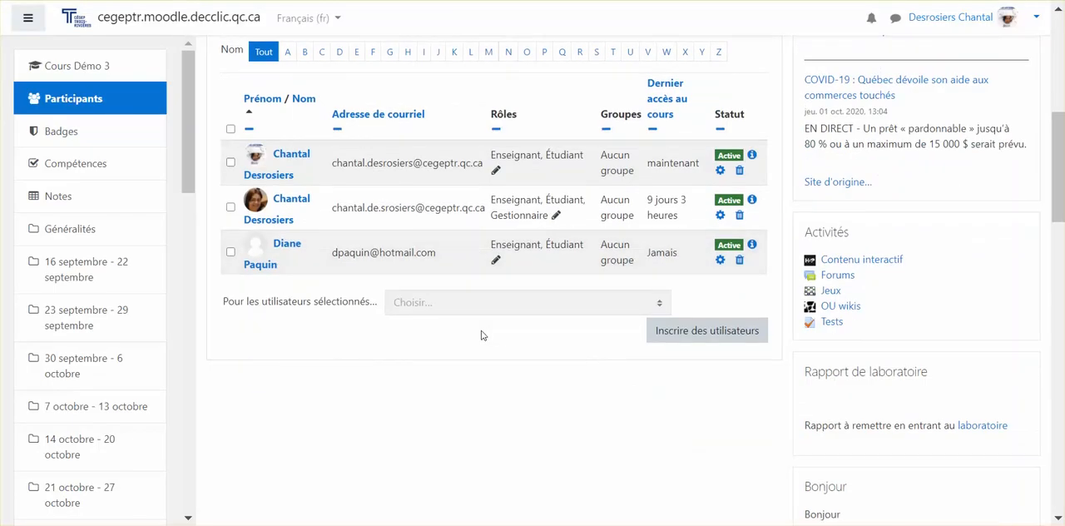
{"action": "left_click", "coordinate": [231, 163]}
{"action": "left_click", "coordinate": [231, 207]}
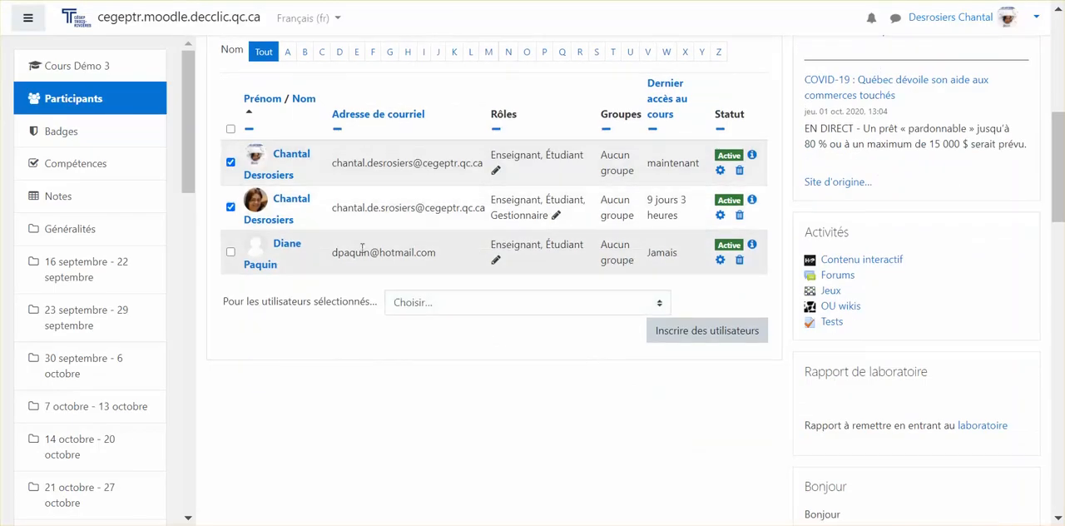
{"action": "left_click", "coordinate": [431, 304]}
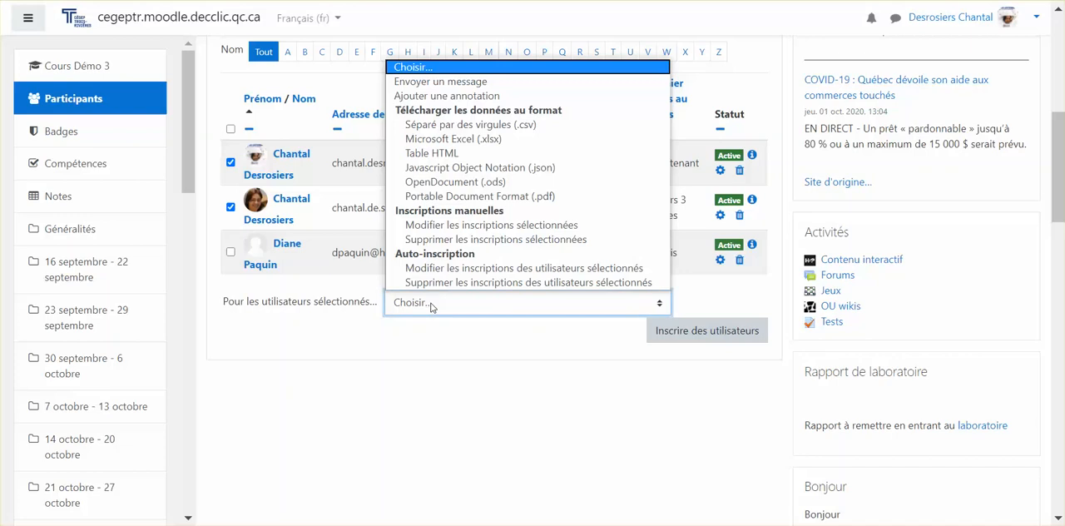
{"action": "left_click", "coordinate": [441, 82]}
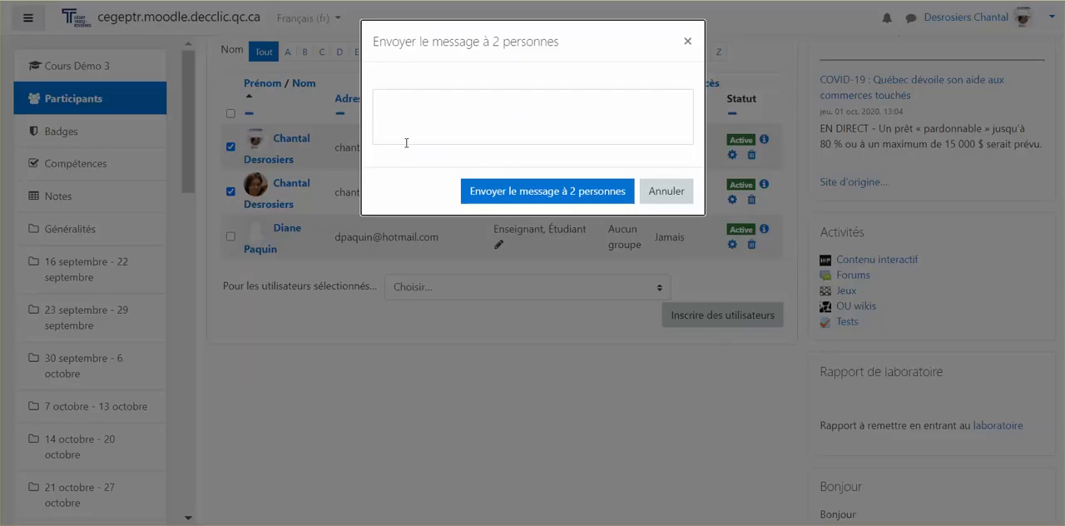
{"action": "left_click", "coordinate": [453, 105]}
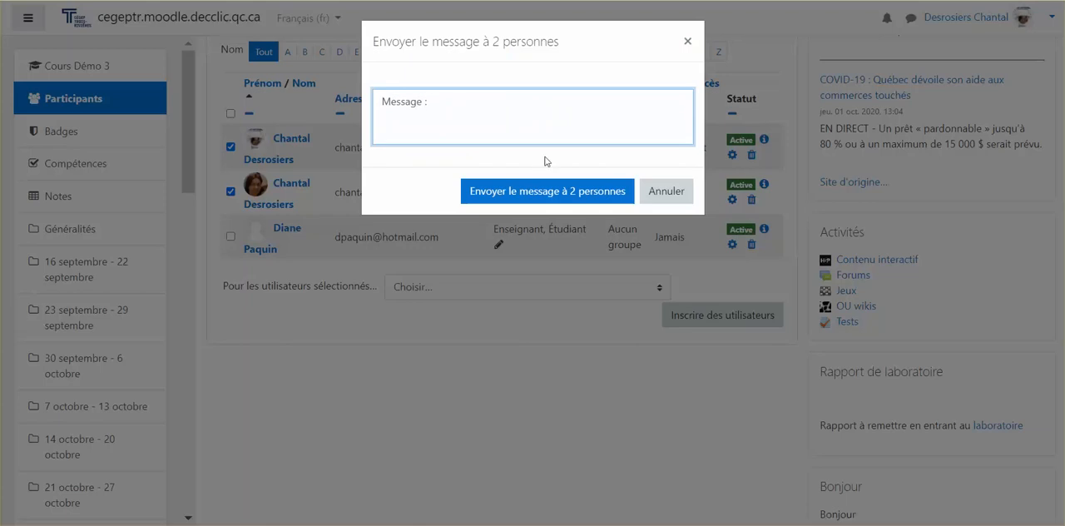
{"action": "left_click", "coordinate": [545, 192]}
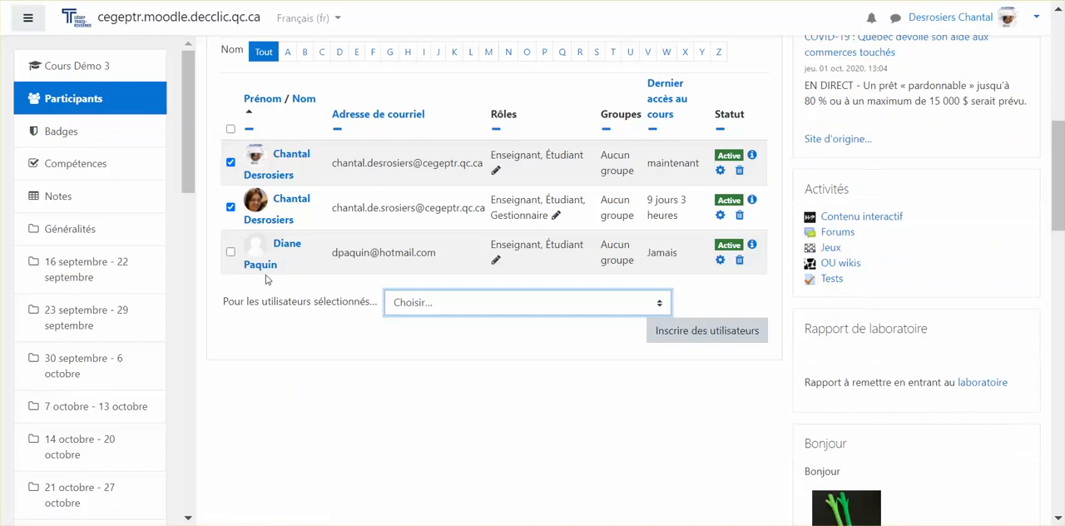
Step: Select all three participants and add an annotation with the context personnelle and the text "Bonjour"
{"action": "left_click", "coordinate": [231, 131]}
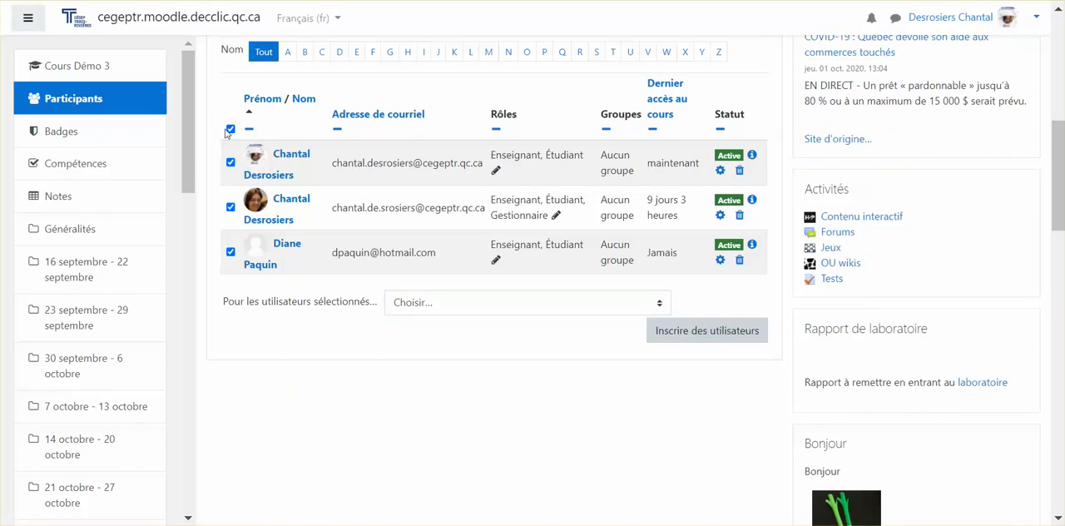
{"action": "left_click", "coordinate": [231, 129]}
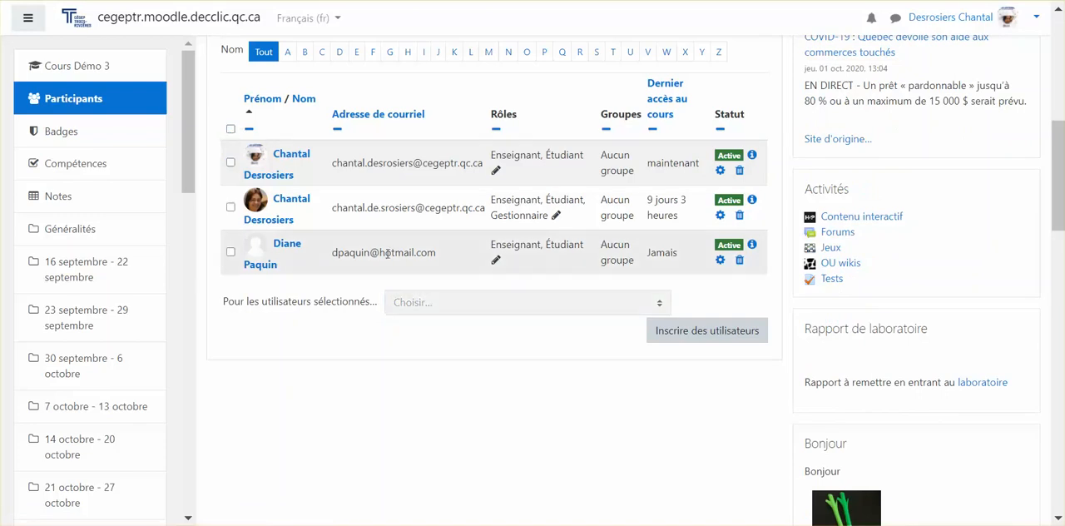
{"action": "left_click", "coordinate": [232, 129]}
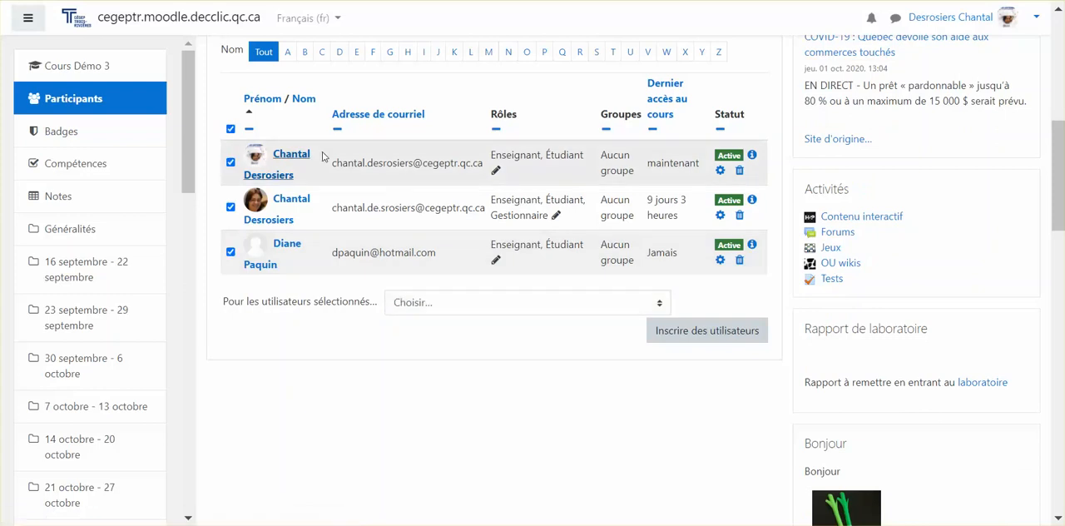
{"action": "left_click", "coordinate": [499, 303]}
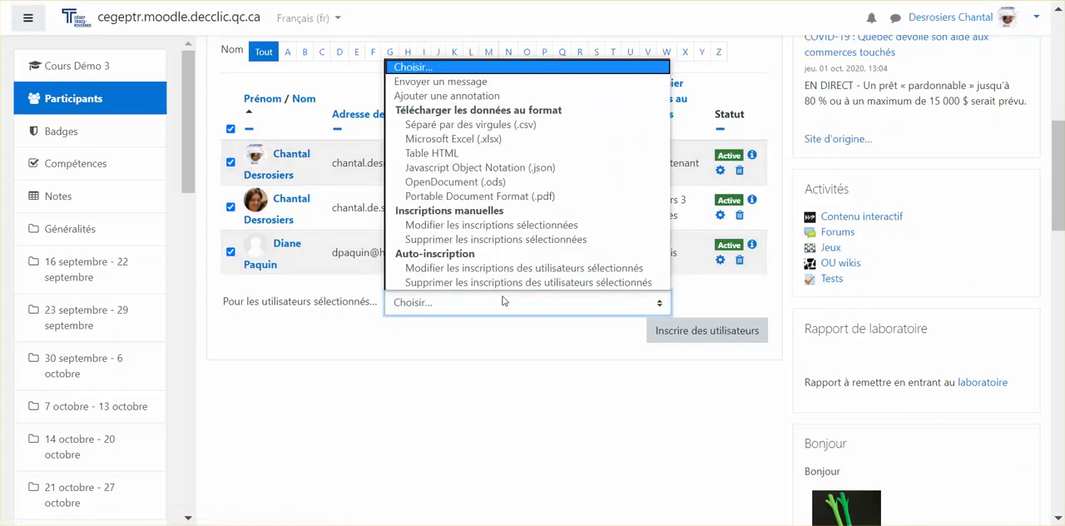
{"action": "left_click", "coordinate": [482, 96]}
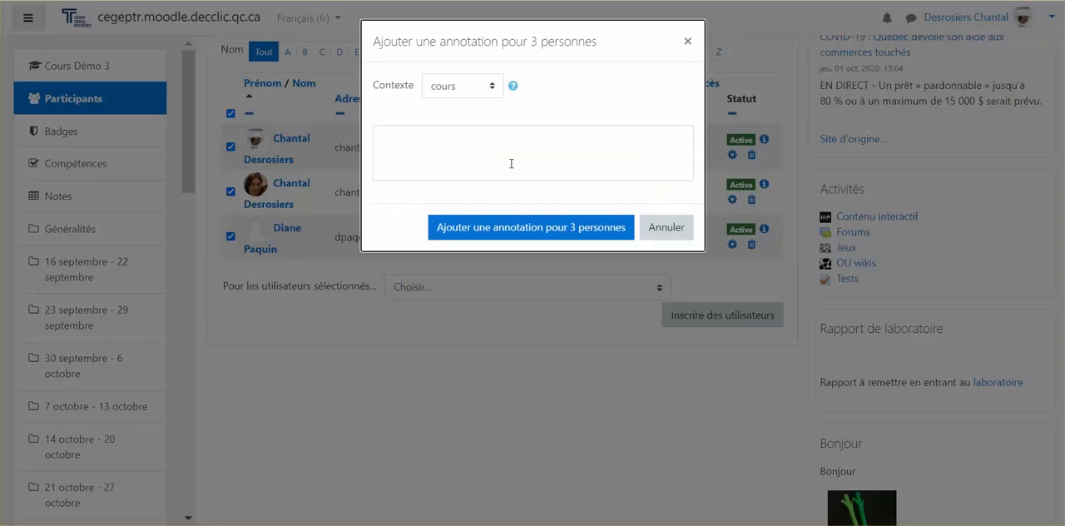
{"action": "left_click", "coordinate": [502, 148]}
{"action": "left_click", "coordinate": [463, 86]}
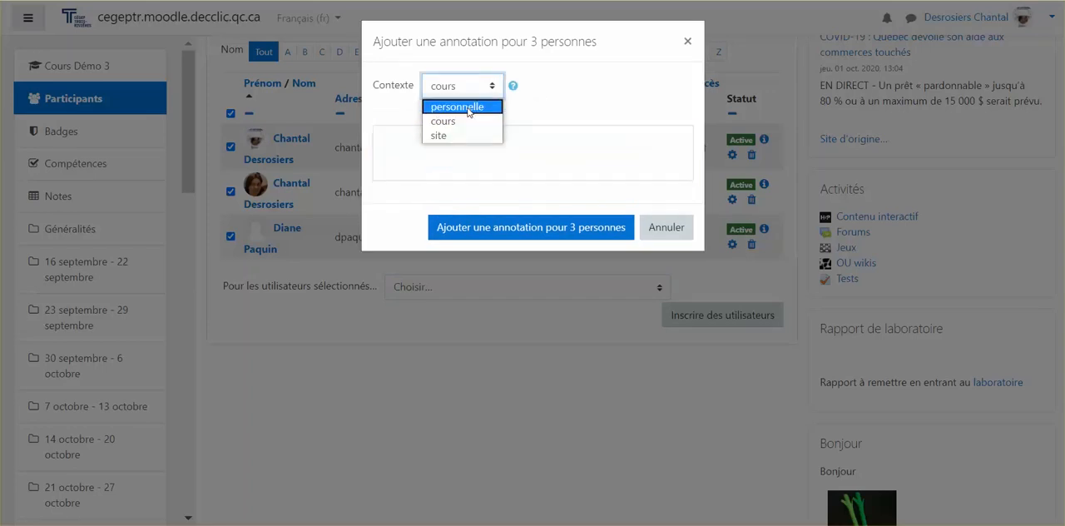
{"action": "left_click", "coordinate": [467, 106]}
{"action": "left_click", "coordinate": [427, 141]}
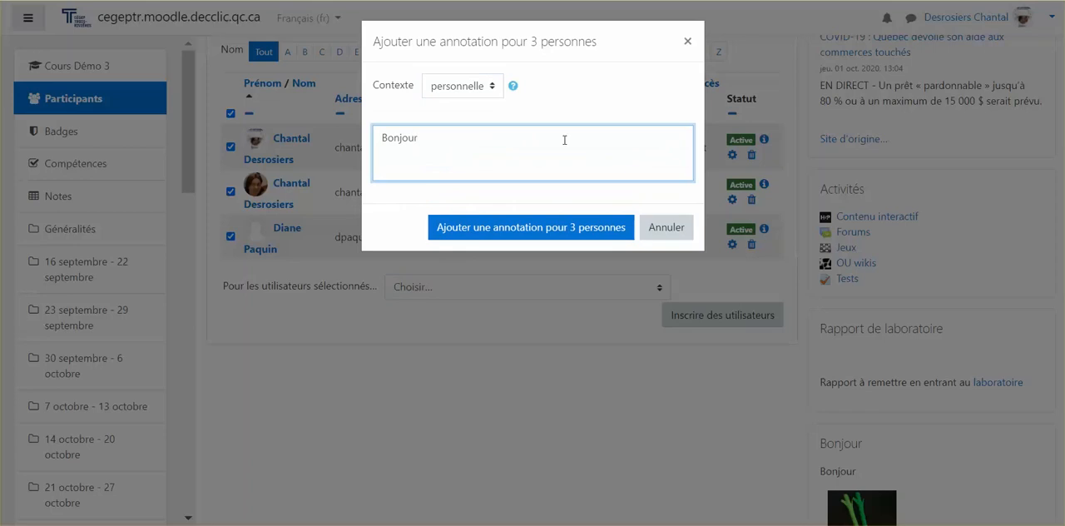
{"action": "left_click", "coordinate": [513, 228]}
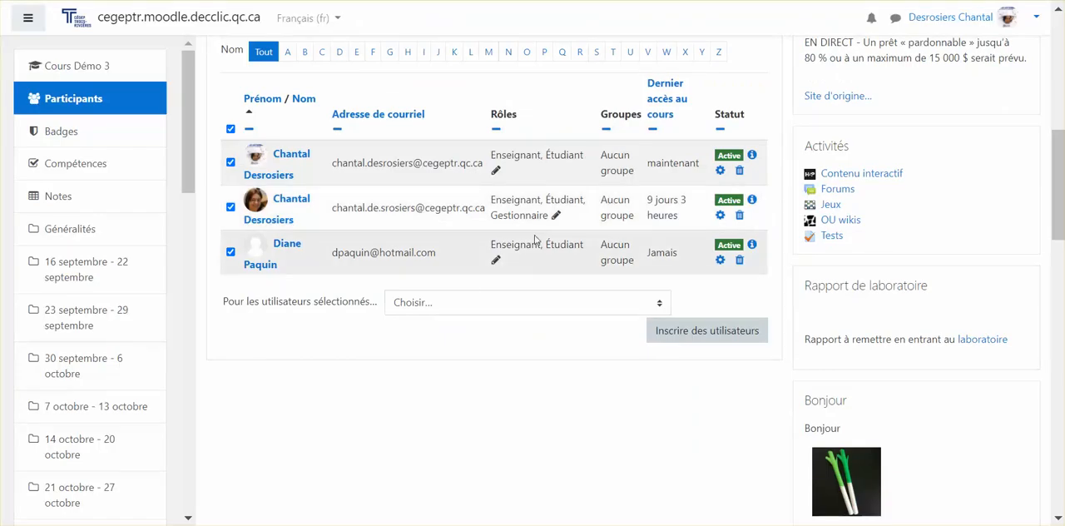
{"action": "left_click", "coordinate": [450, 299]}
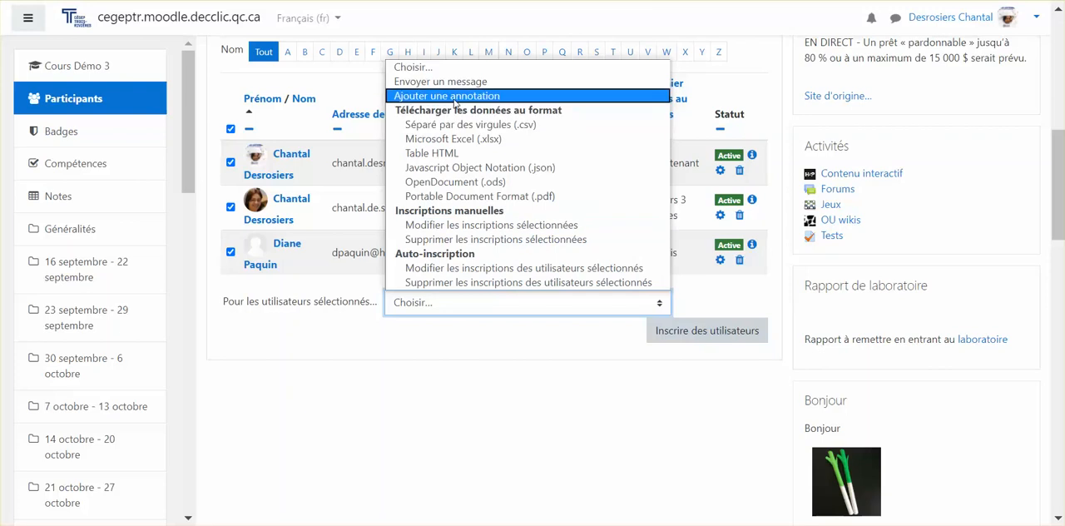
{"action": "left_click", "coordinate": [426, 333]}
Step: Open the user enrolment form, search for a user by name, and select the first match
{"action": "scroll", "coordinate": [489, 374], "scroll_direction": "up", "scroll_amount": 2}
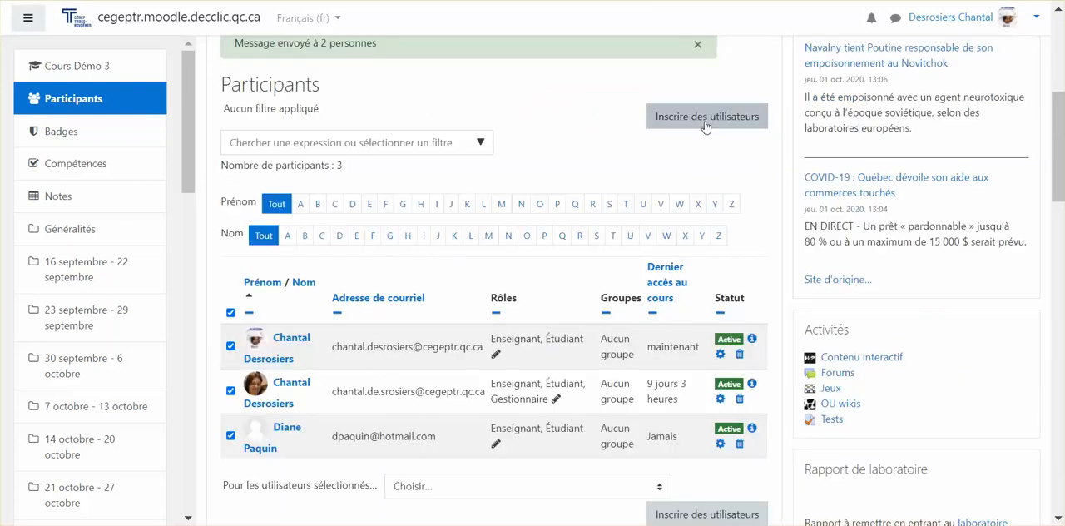
{"action": "left_click", "coordinate": [705, 116]}
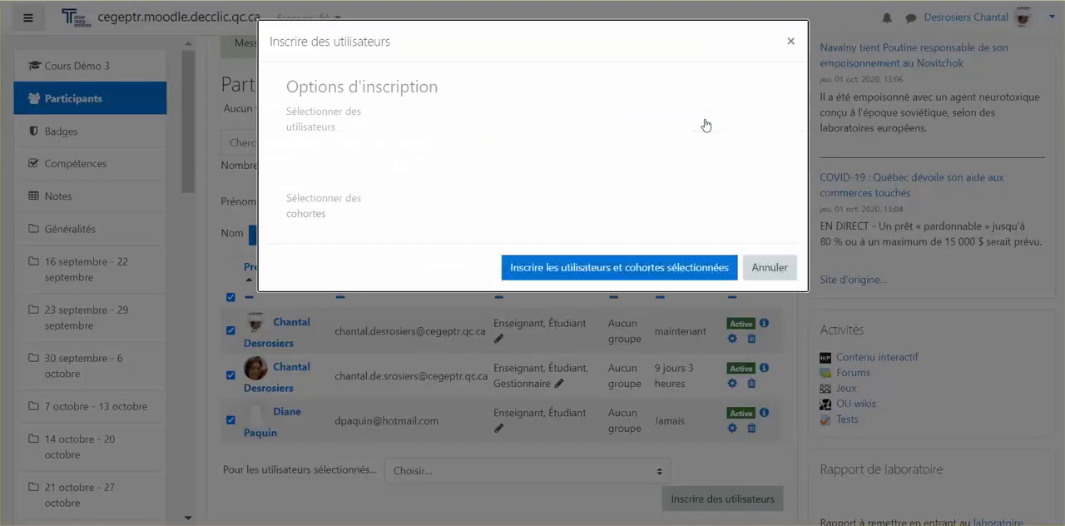
{"action": "left_click", "coordinate": [482, 148]}
{"action": "type", "text": "alexandre g"}
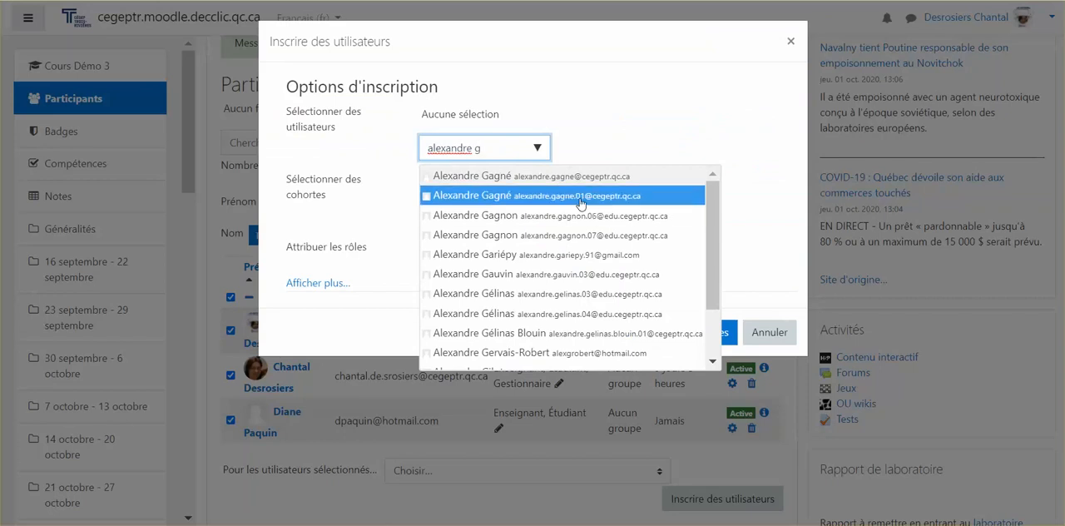
{"action": "left_click", "coordinate": [550, 179]}
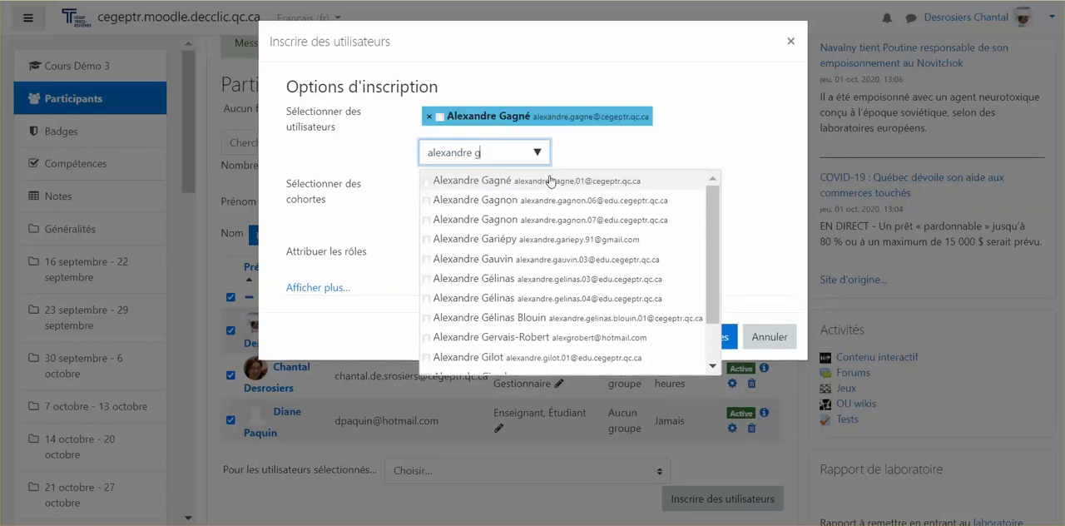
{"action": "left_click", "coordinate": [633, 169]}
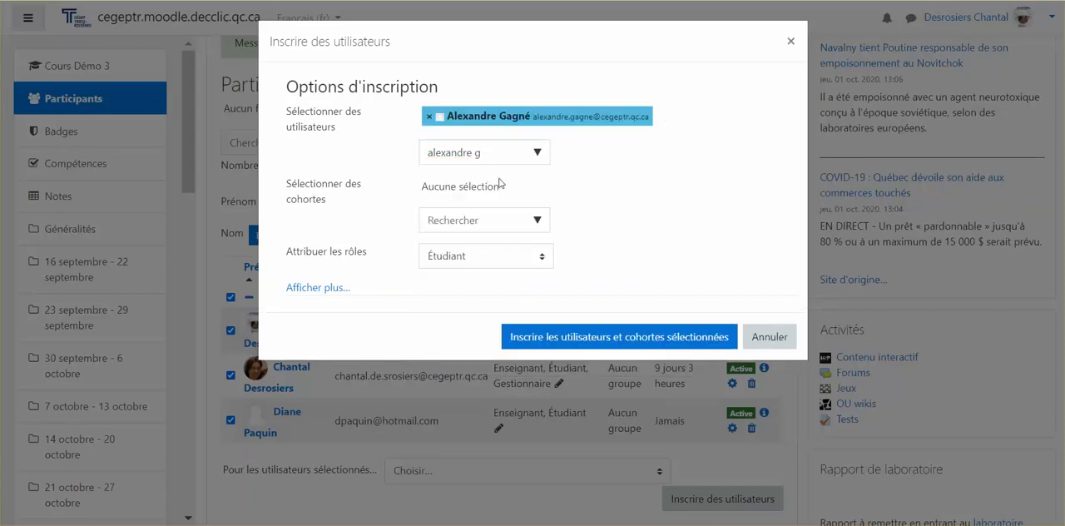
Step: Assign the role Enseignant non éditeur to the selected user and enrol them in the course
{"action": "left_click", "coordinate": [497, 261]}
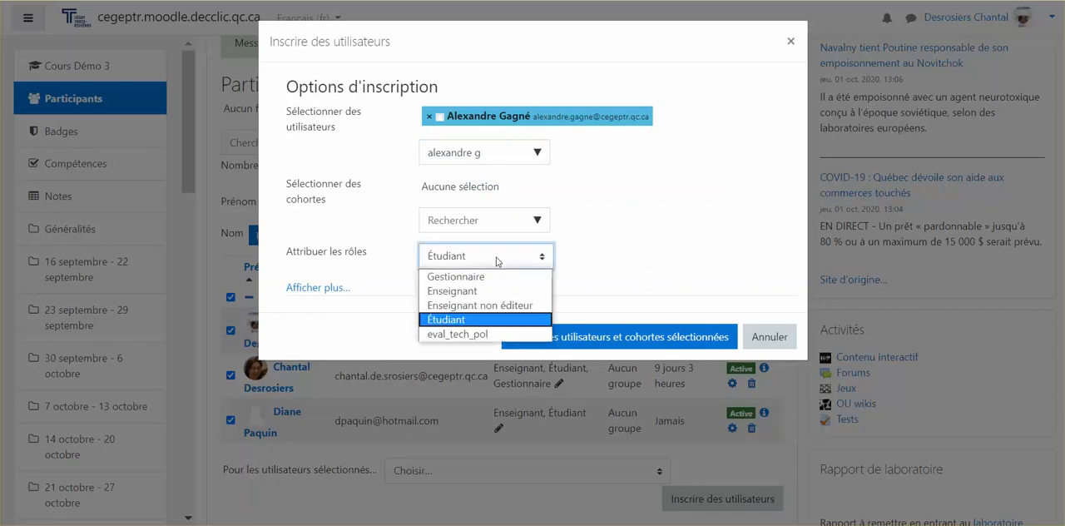
{"action": "left_click", "coordinate": [476, 306]}
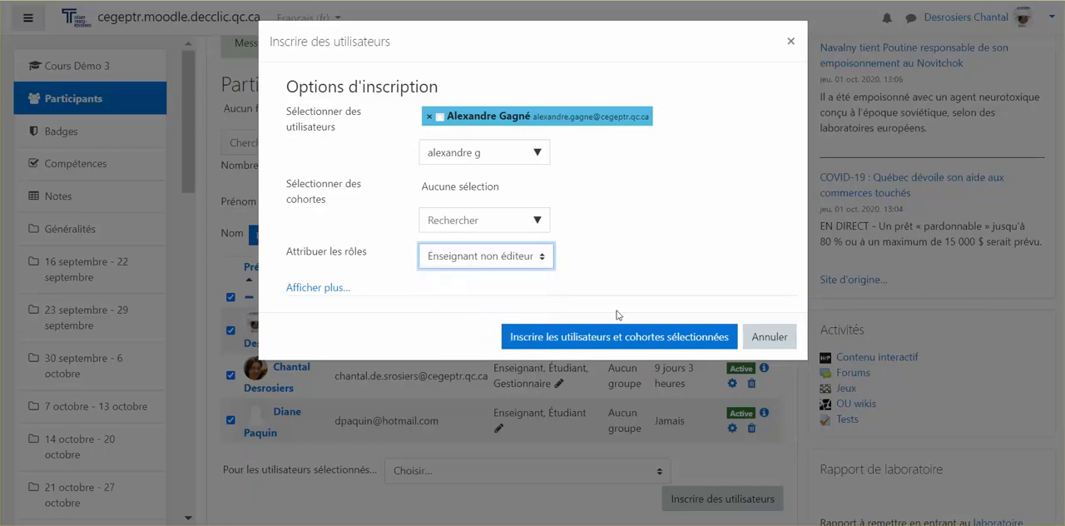
{"action": "left_click", "coordinate": [646, 337]}
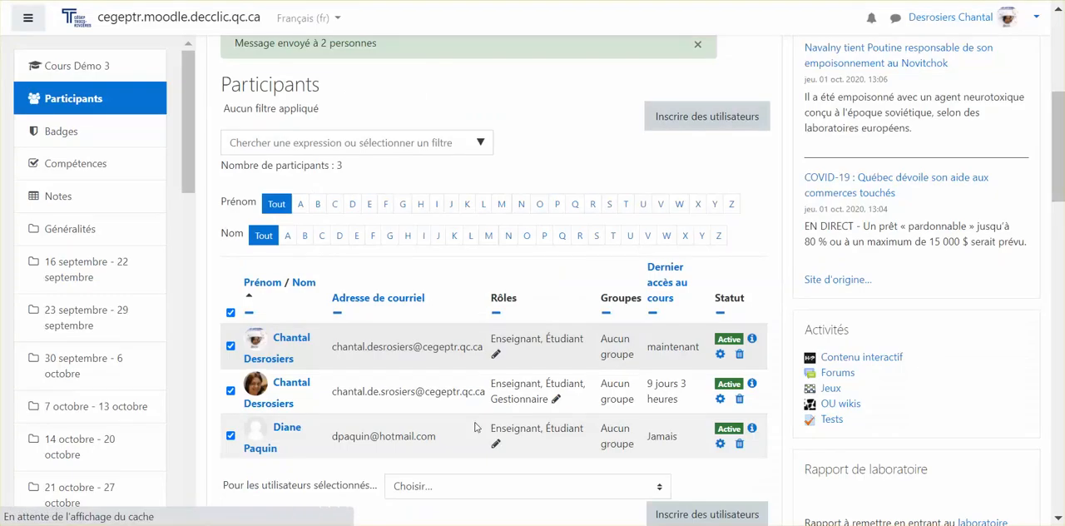
Step: Unenrol the participant with the role Enseignant non éditeur from Cours Démo 3 and check the participants list
{"action": "scroll", "coordinate": [476, 427], "scroll_direction": "down", "scroll_amount": 5}
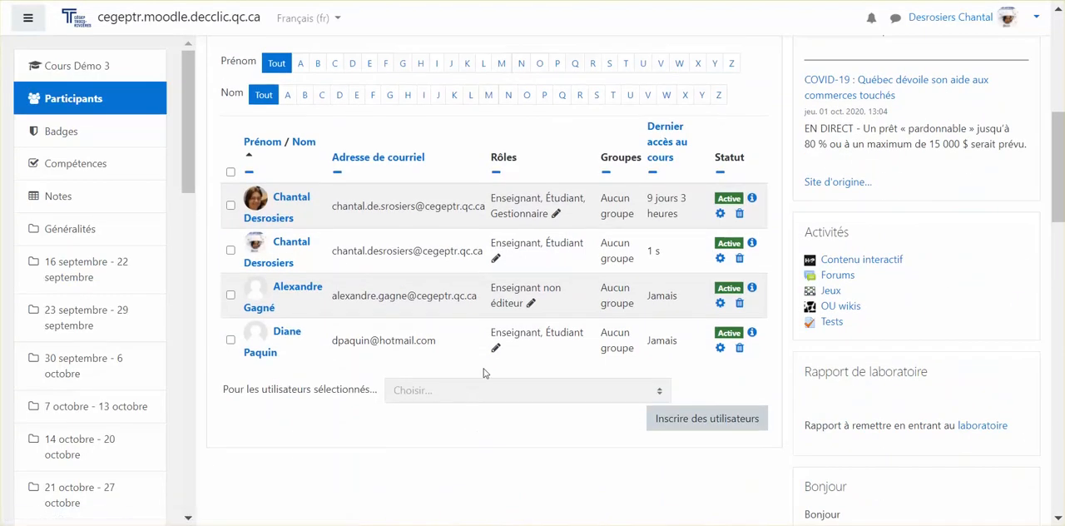
{"action": "left_click", "coordinate": [740, 304]}
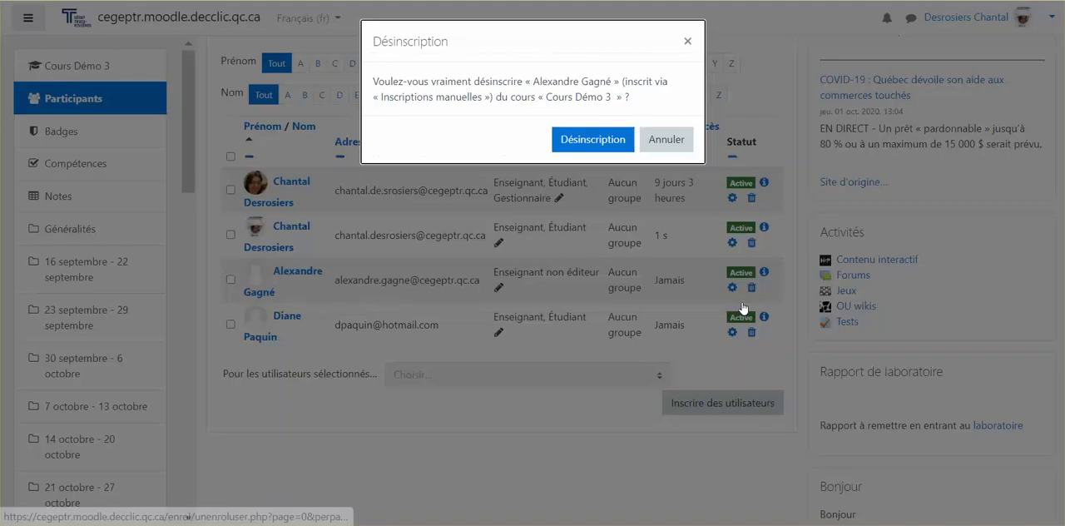
{"action": "left_click", "coordinate": [582, 140]}
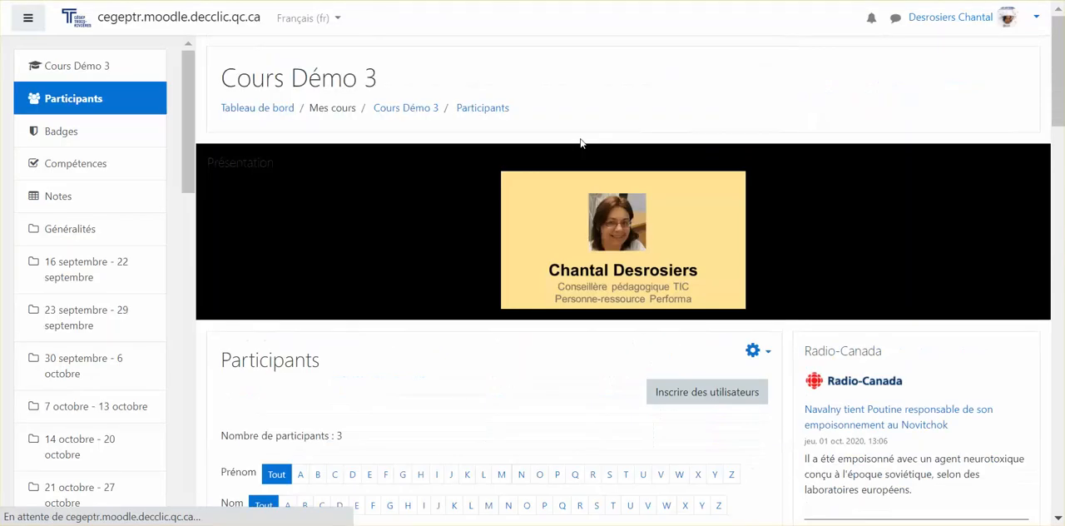
{"action": "scroll", "coordinate": [431, 372], "scroll_direction": "down", "scroll_amount": 2}
{"action": "scroll", "coordinate": [430, 372], "scroll_direction": "down", "scroll_amount": 3}
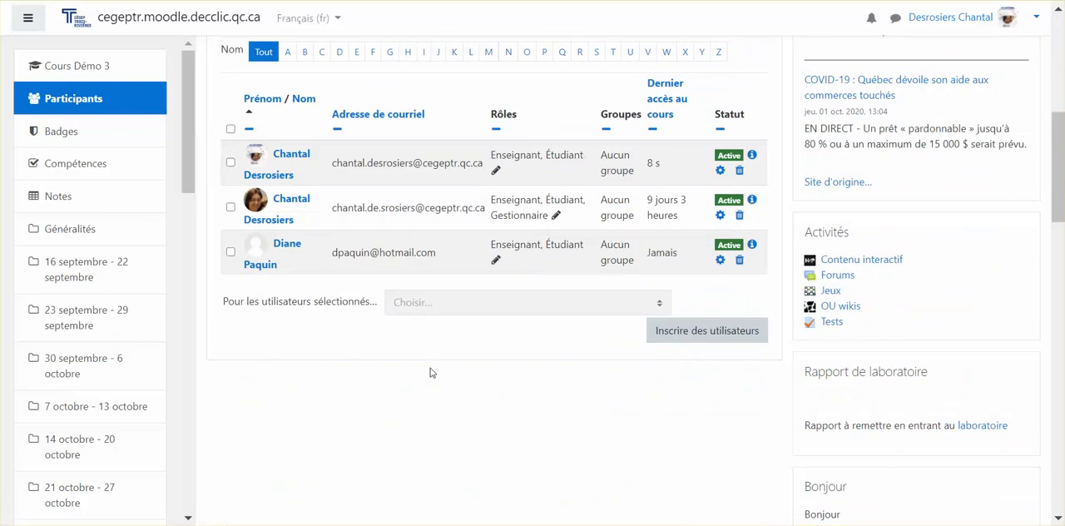
{"action": "scroll", "coordinate": [430, 372], "scroll_direction": "up", "scroll_amount": 2}
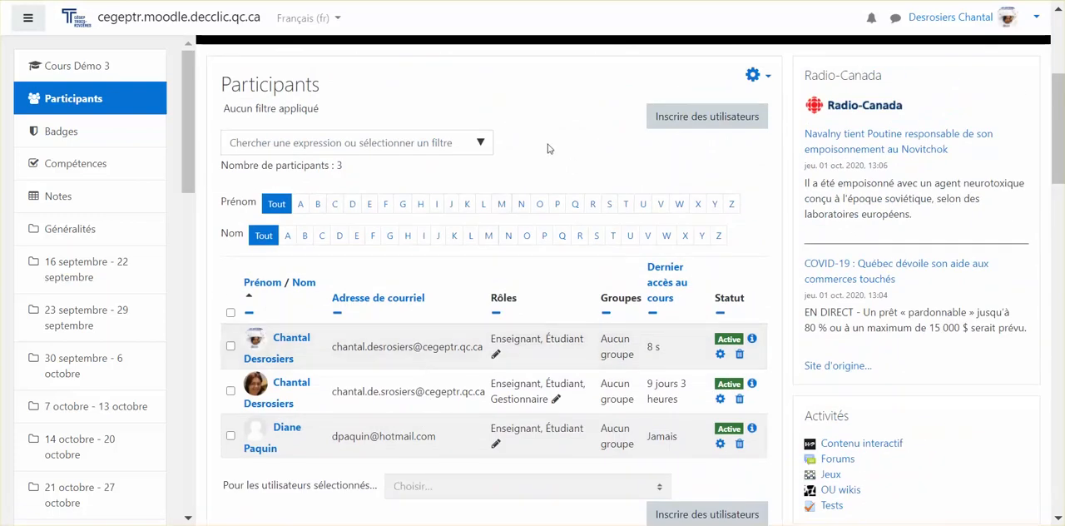